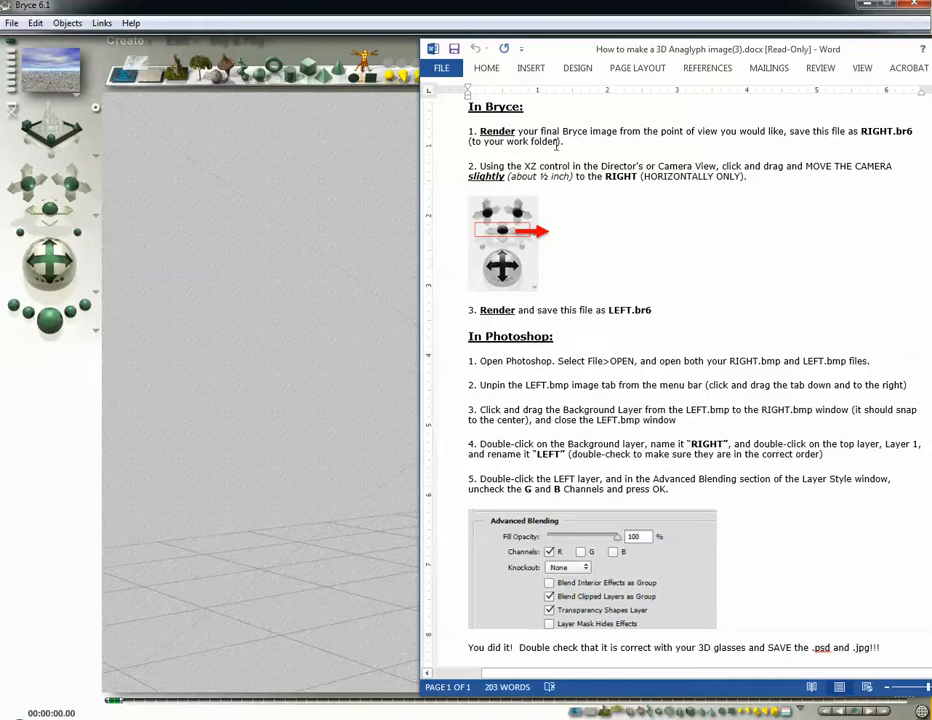
Step: Switch to Bryce, create a sphere, and place it enlarged above the ground in the left half of the scene
click(730, 15)
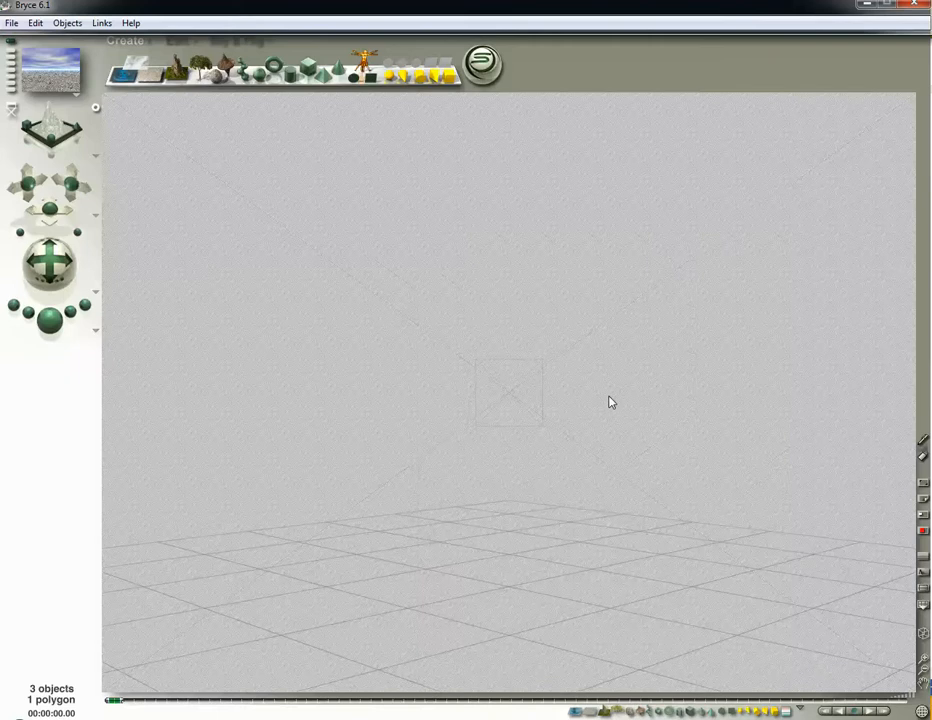
click(258, 75)
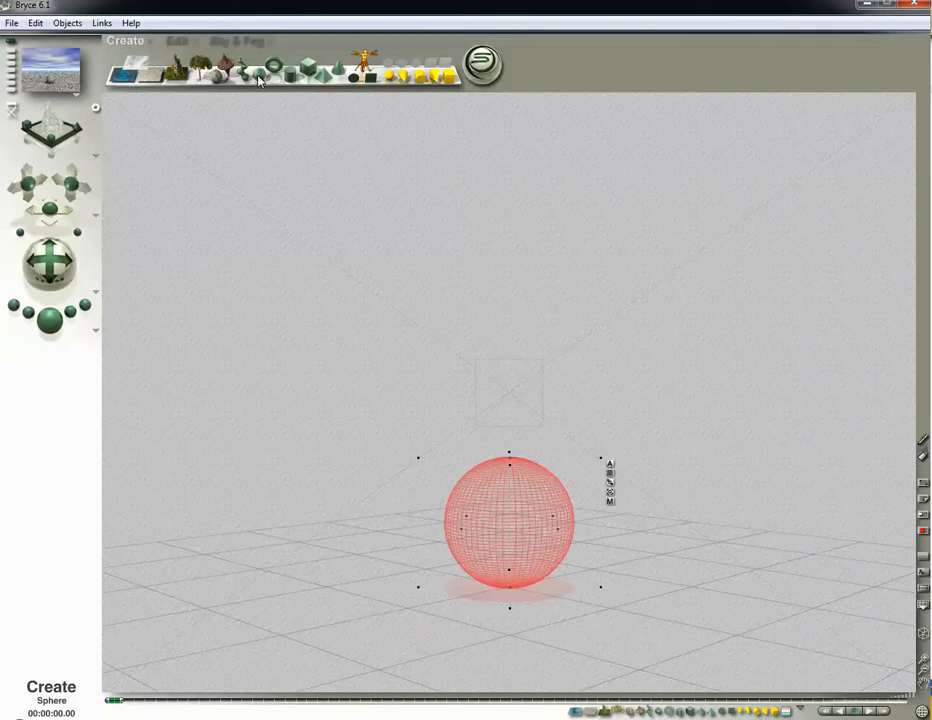
drag(493, 538, 235, 395)
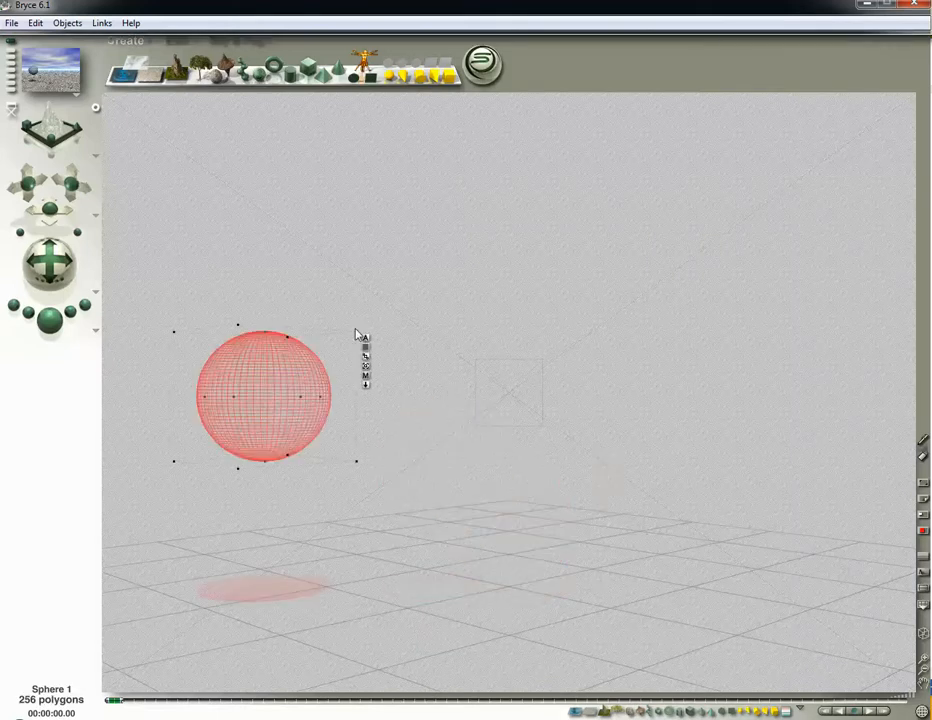
drag(357, 332, 389, 310)
drag(341, 391, 345, 413)
Step: Duplicate the sphere and place the copy in the right half of the scene, farther back from the camera
key(ctrl+d)
drag(337, 332, 668, 338)
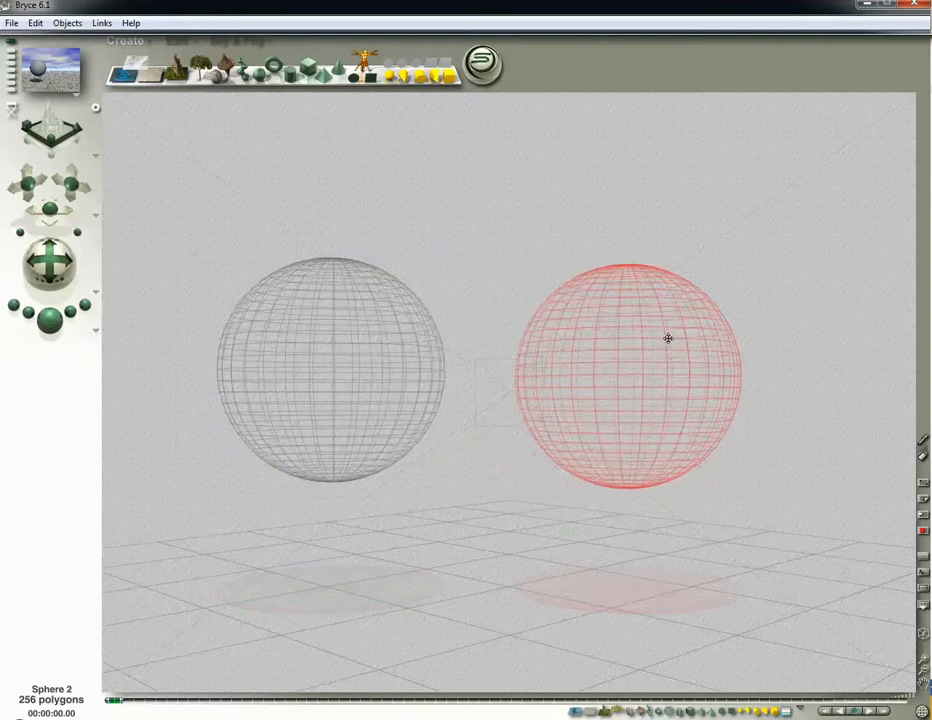
click(183, 45)
drag(274, 70, 621, 207)
drag(630, 338, 704, 384)
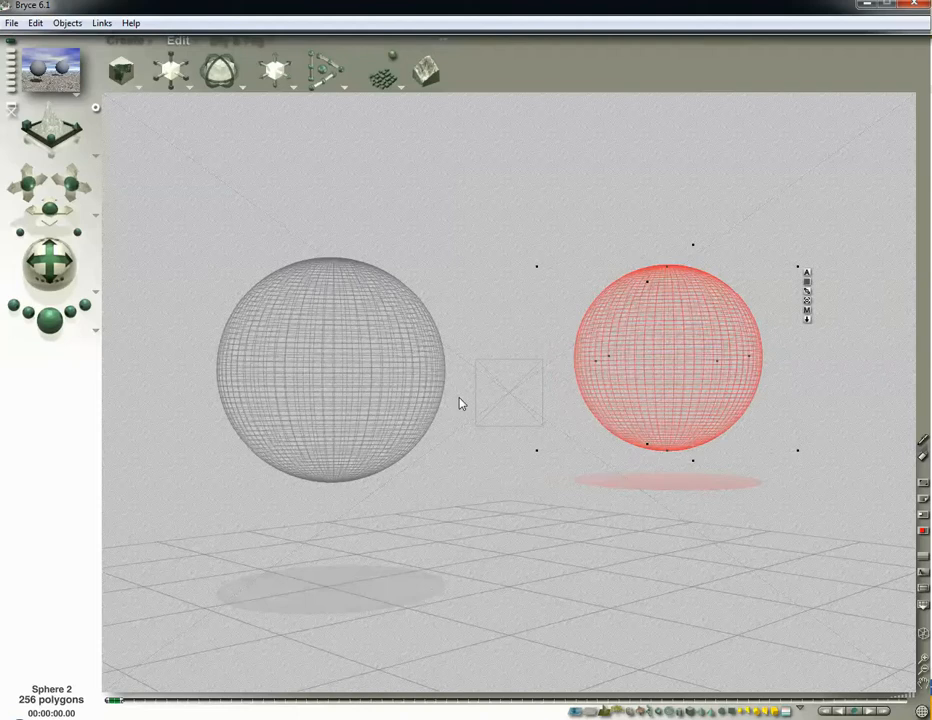
Step: Render the two-sphere scene and check the Word instructions for the file name of the first view
click(49, 321)
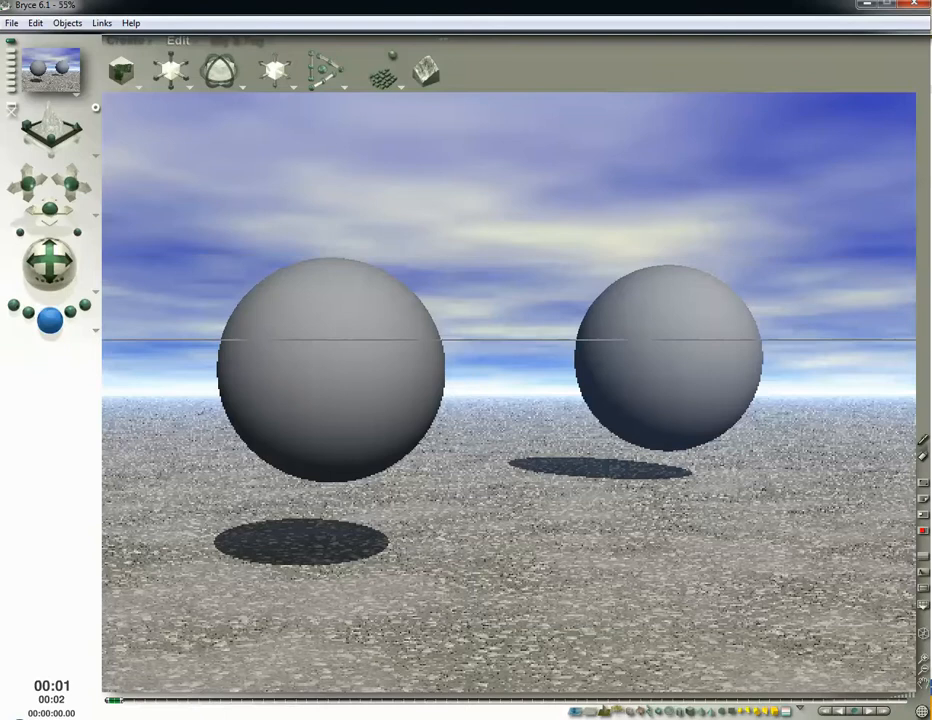
key(alt+Tab)
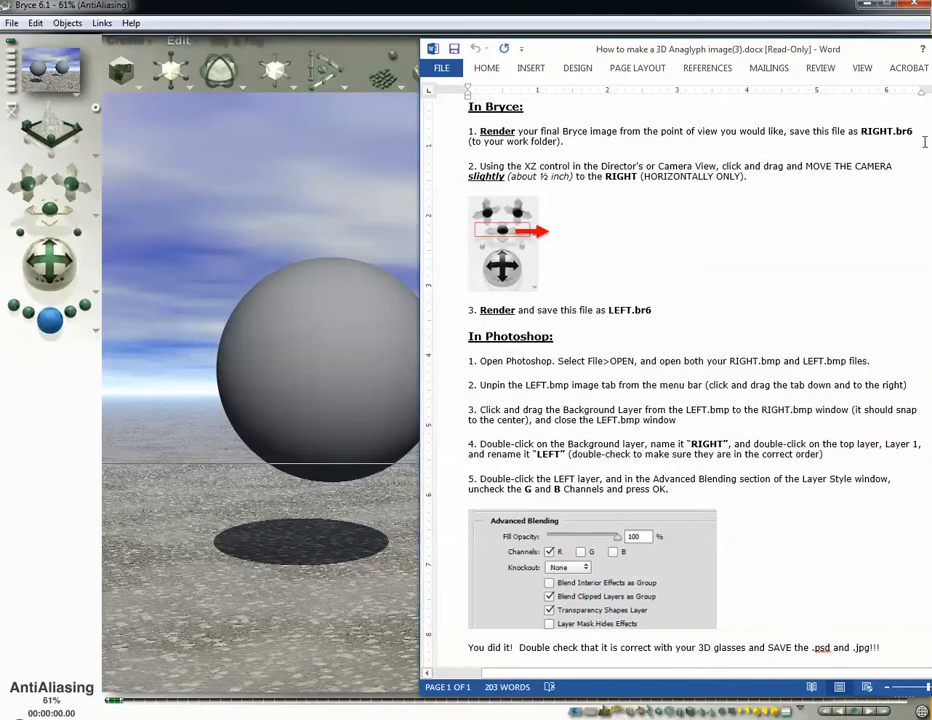
drag(860, 131, 565, 142)
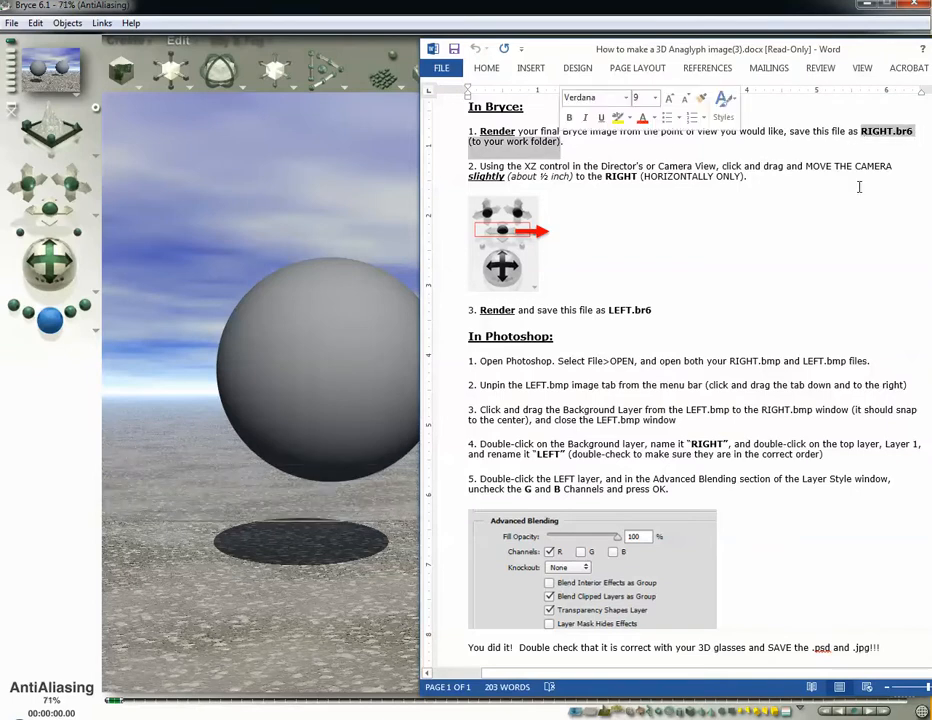
click(358, 10)
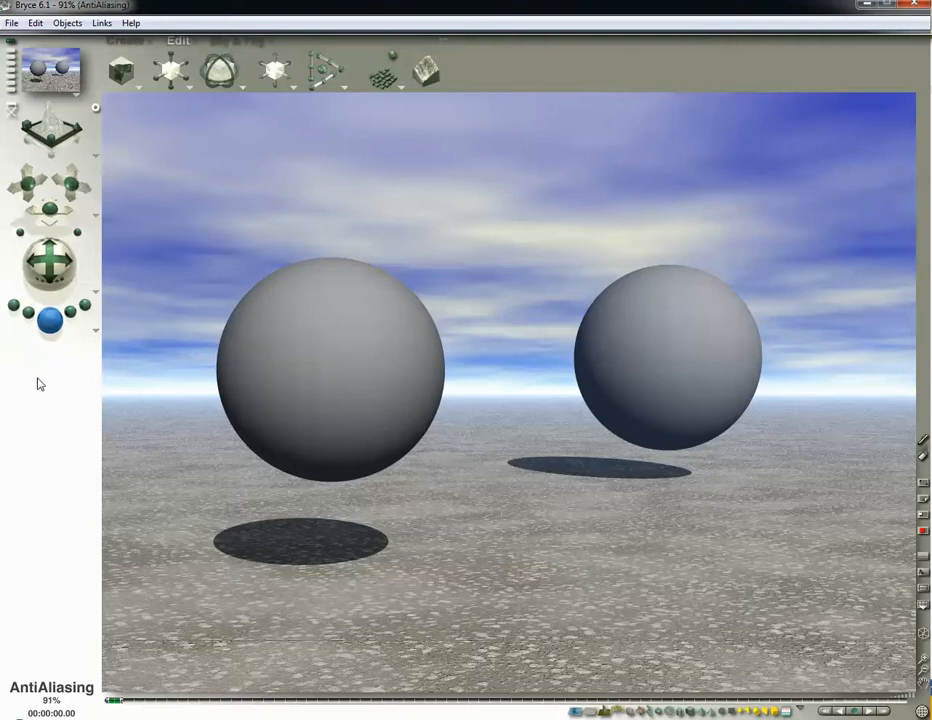
Step: Save the rendered scene on the Desktop as a Bryce6 file named right
click(11, 23)
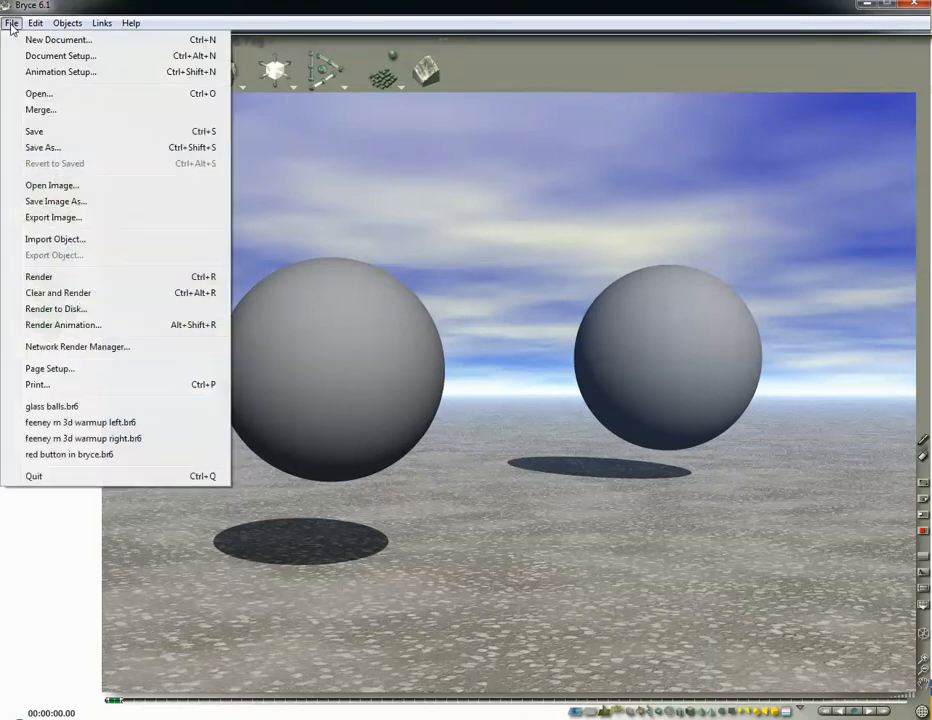
click(63, 149)
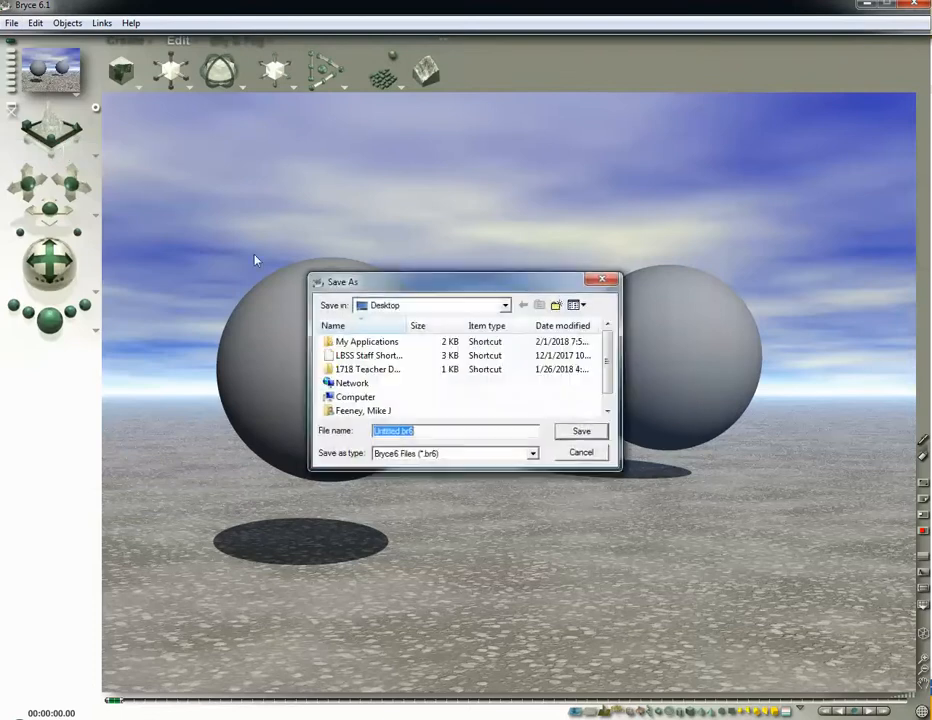
text(d)
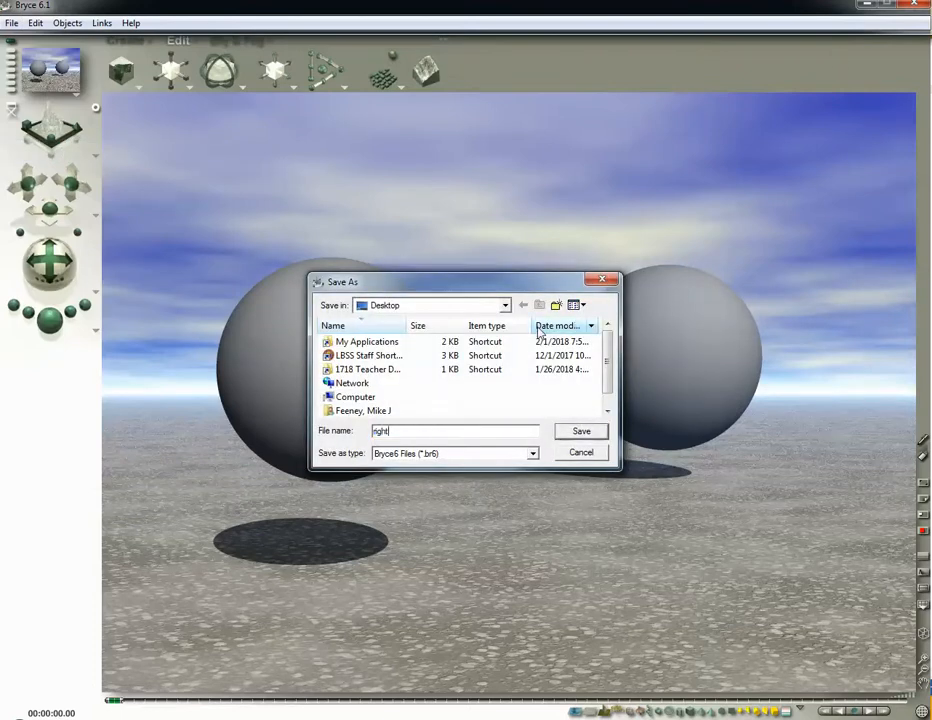
click(575, 436)
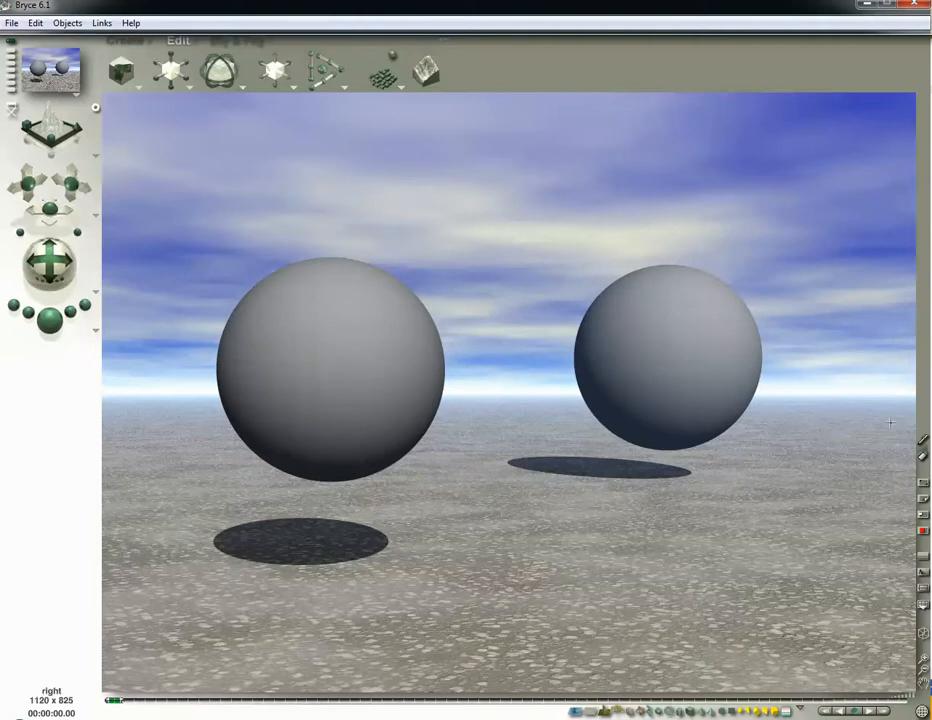
Step: Check the camera instruction, shift the view slightly to the right with the XZ camera control, horizontally only, and render the second view
key(alt+Tab)
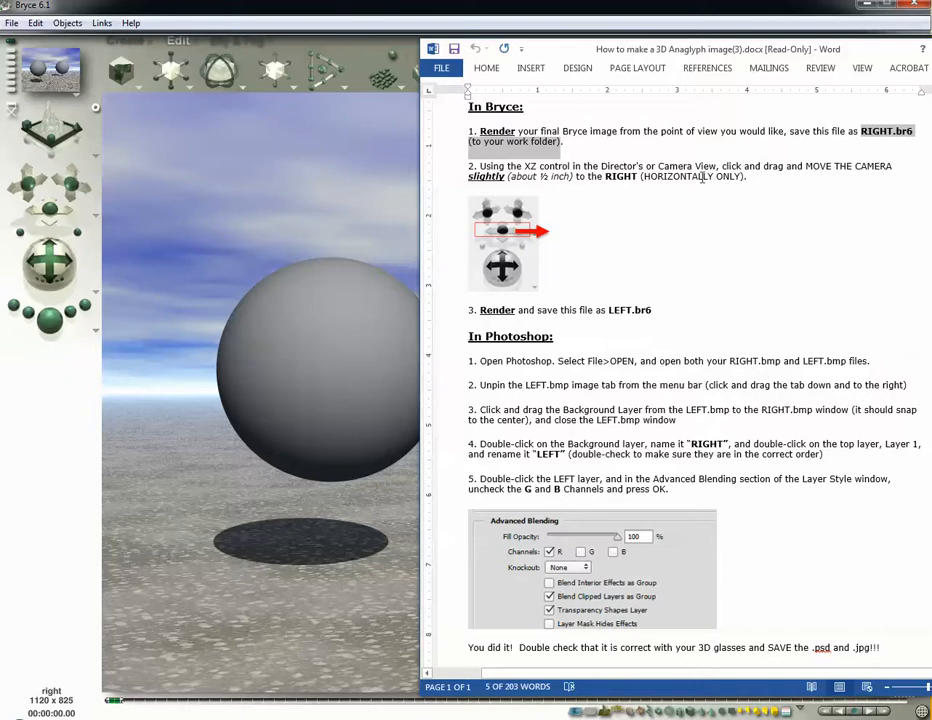
drag(740, 176, 642, 178)
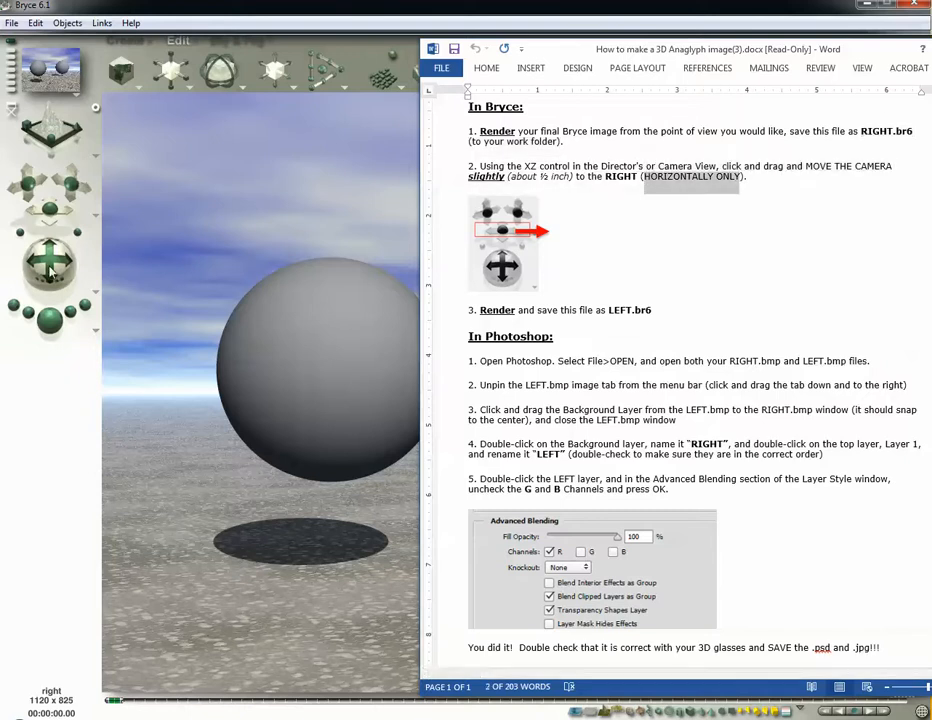
click(87, 248)
drag(73, 216, 96, 216)
click(48, 320)
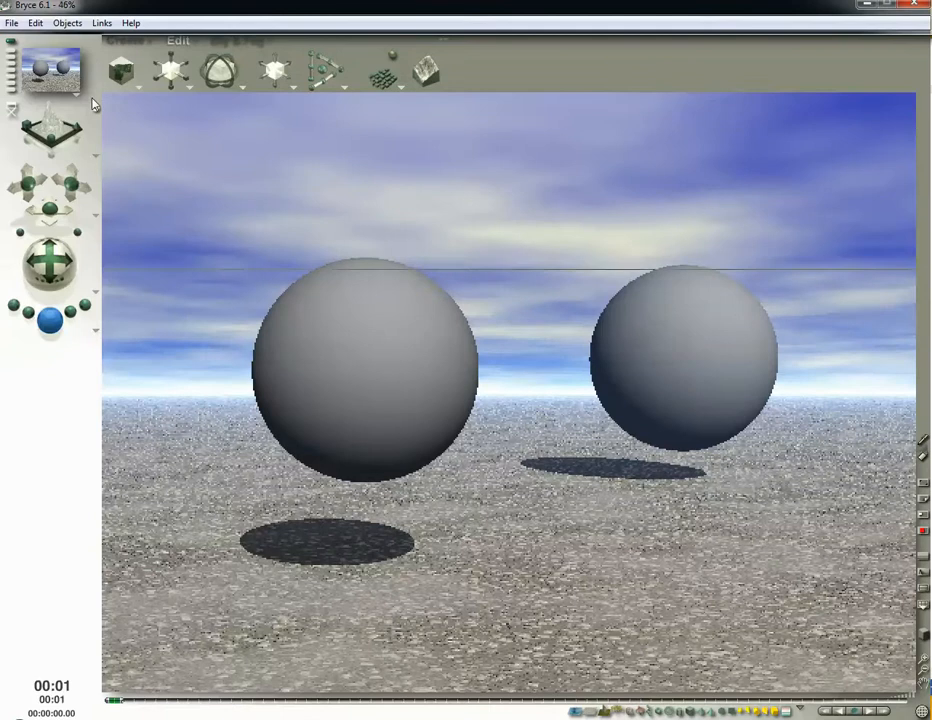
Step: Check the instructions during the render and save the shifted scene on the Desktop as a separate Bryce6 file named left
key(alt+Tab)
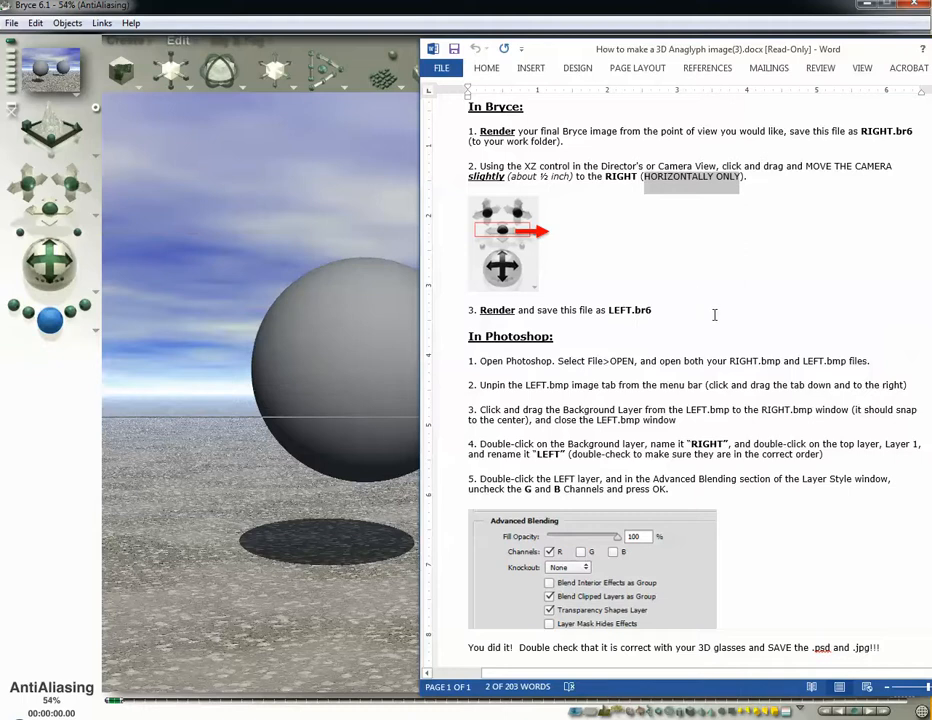
click(768, 8)
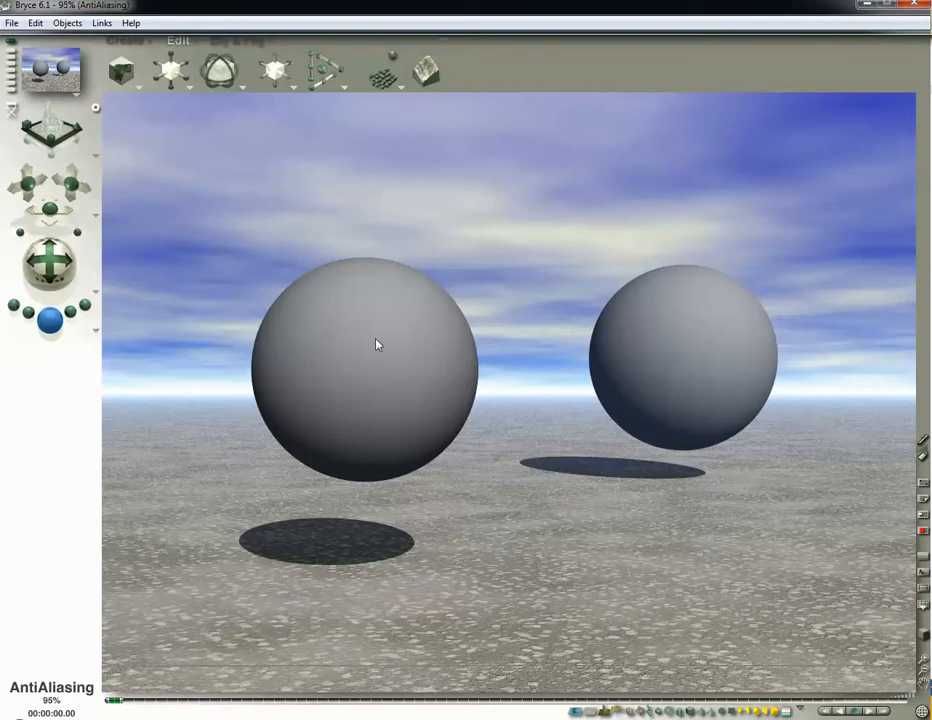
click(12, 22)
click(40, 146)
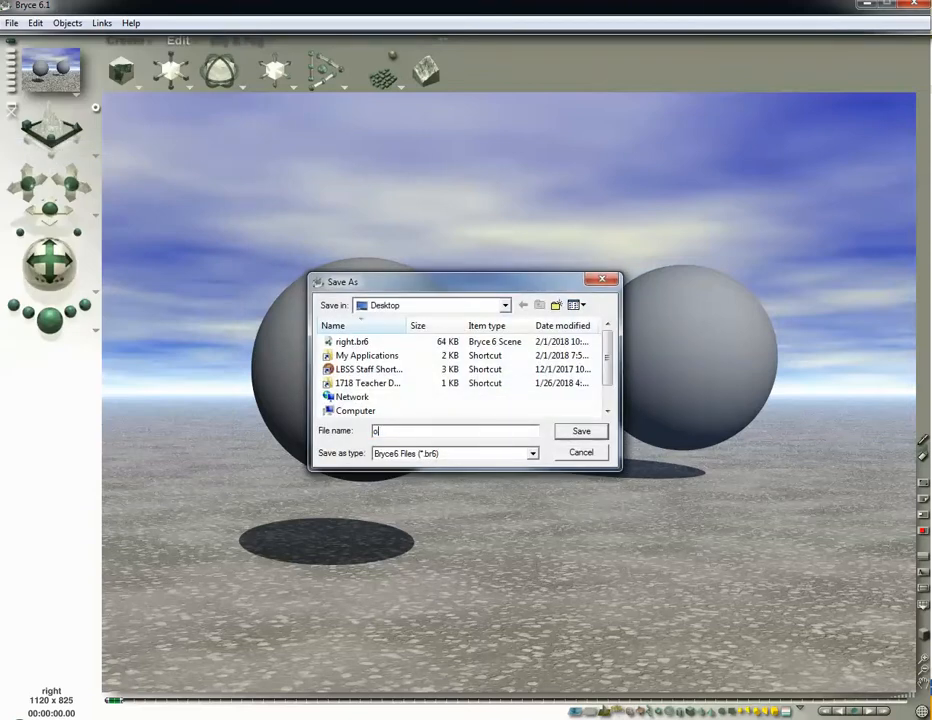
text(left)
click(592, 436)
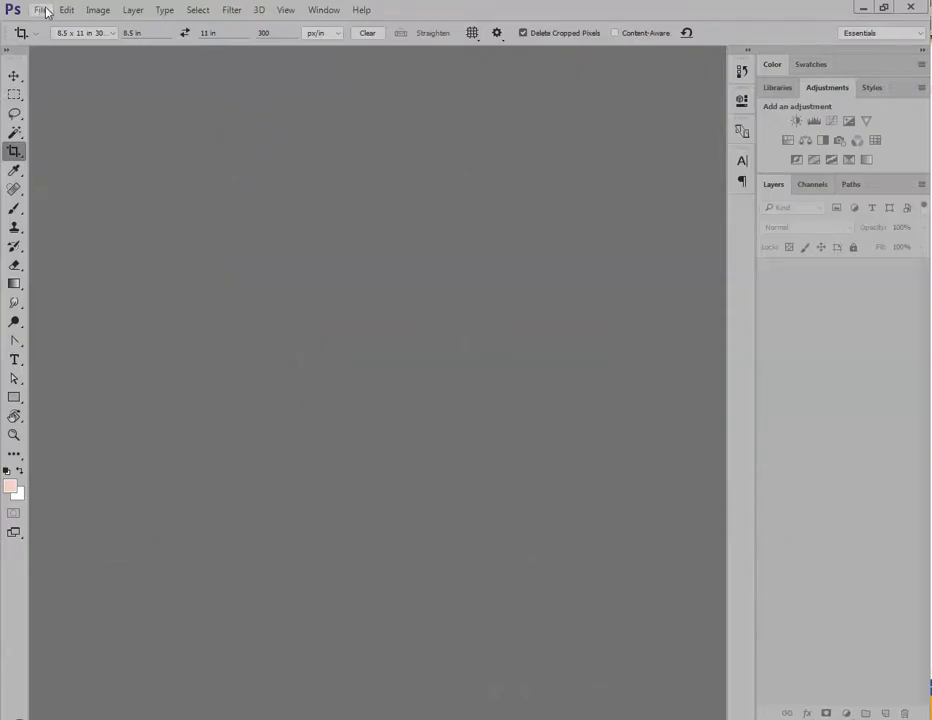
Step: In Photoshop, open right.bmp and left.bmp together from the Desktop
click(40, 10)
click(56, 39)
click(58, 99)
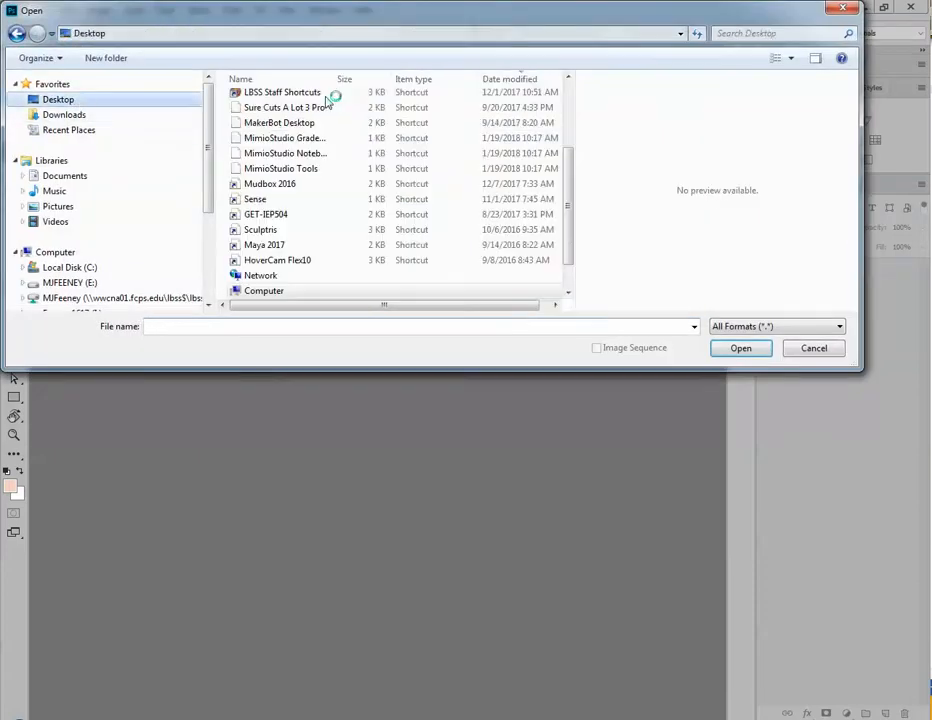
click(415, 79)
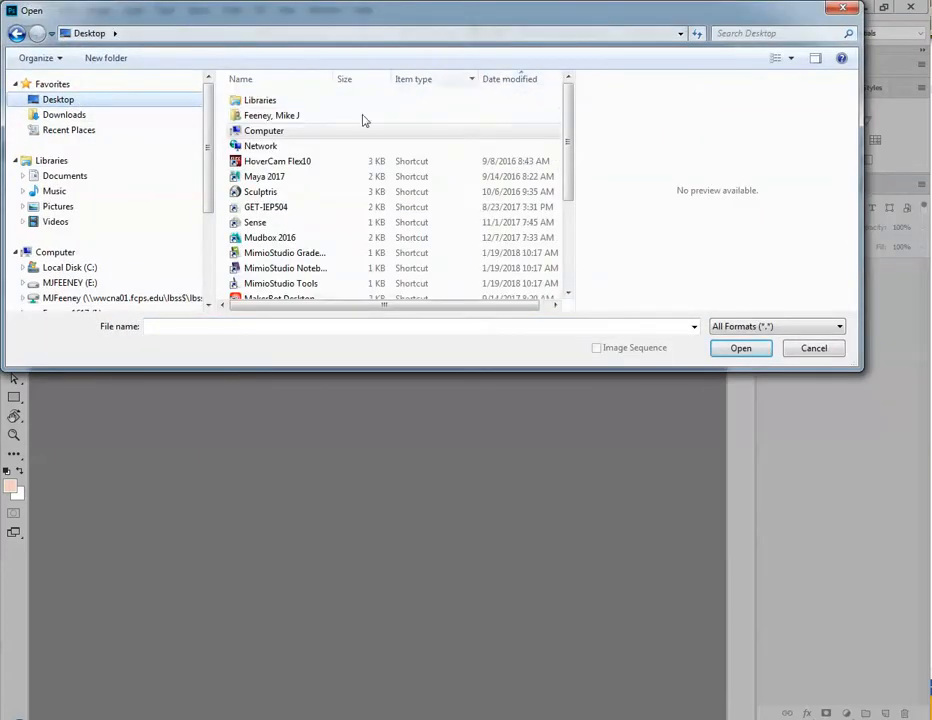
drag(567, 152, 563, 266)
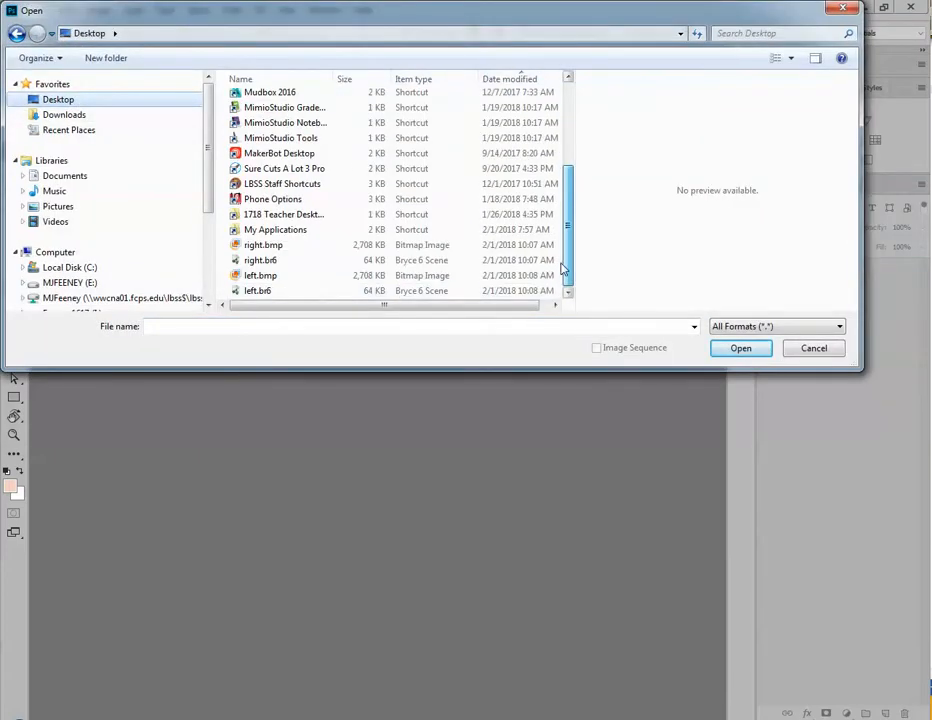
click(280, 279)
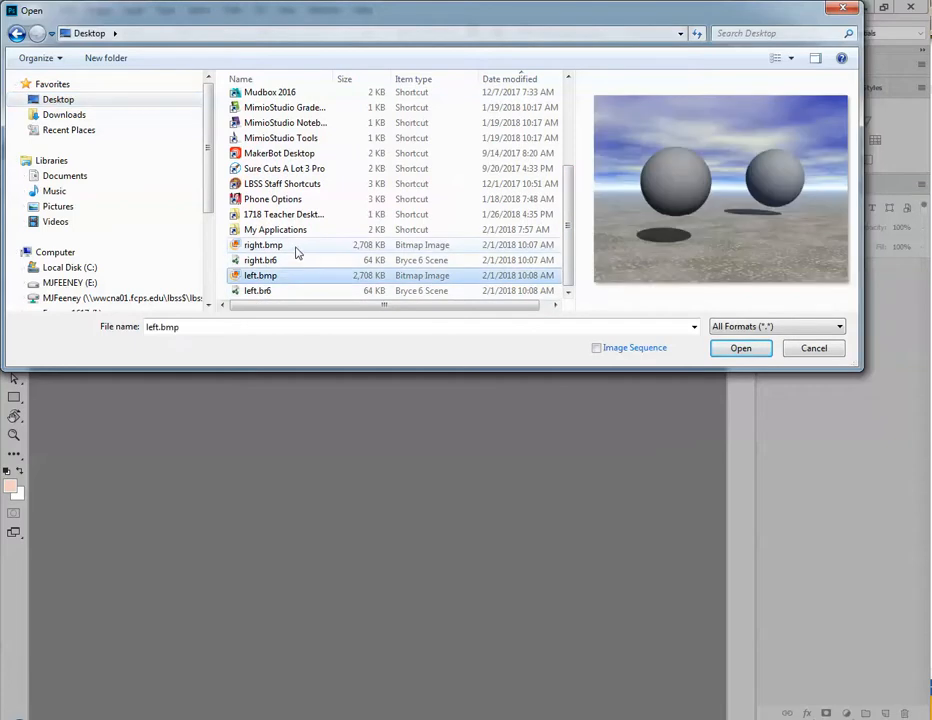
ctrl+click(297, 248)
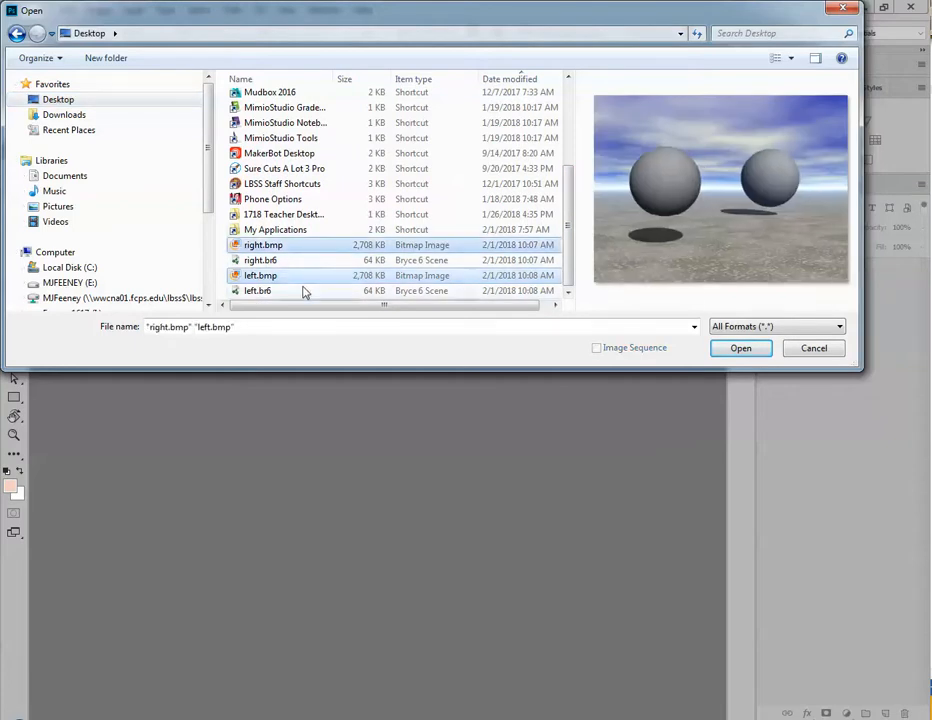
click(739, 349)
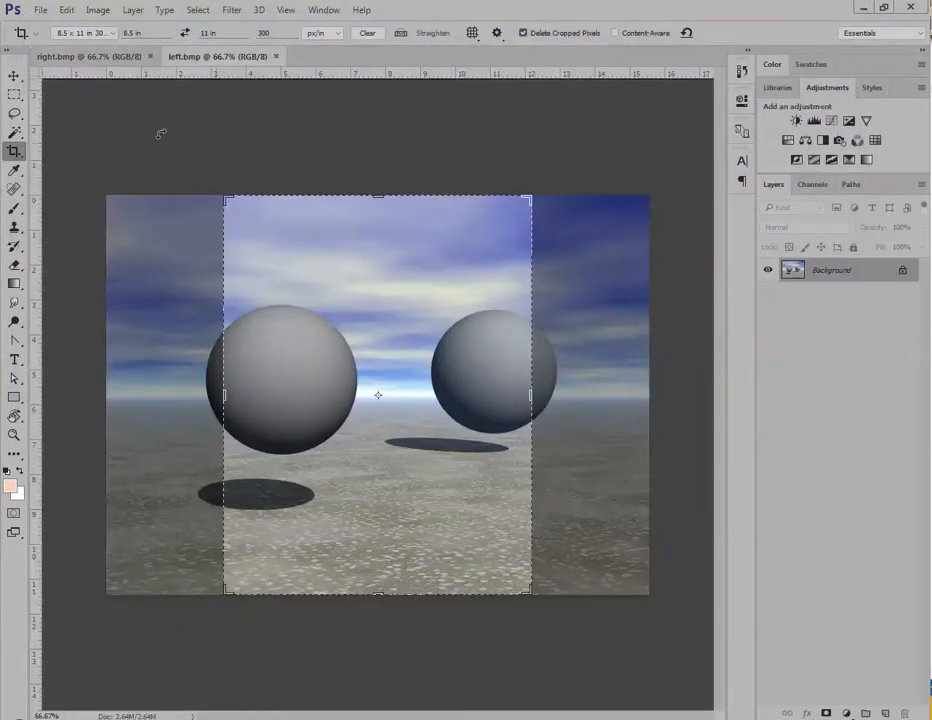
Step: Activate the Move tool and compare the right.bmp and left.bmp images by alternating between them
click(14, 76)
click(90, 56)
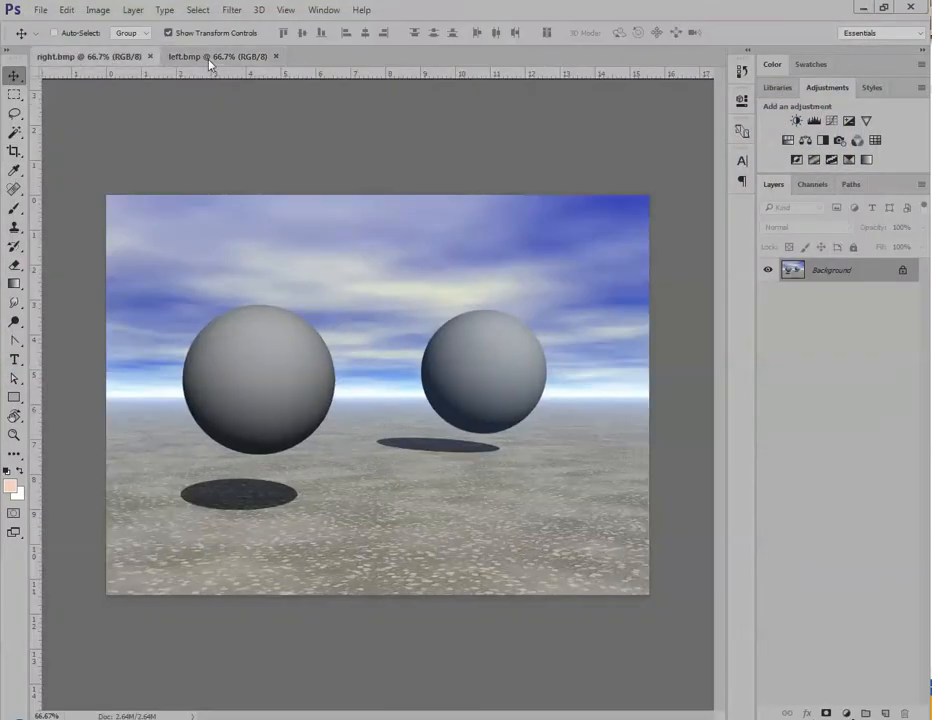
click(222, 57)
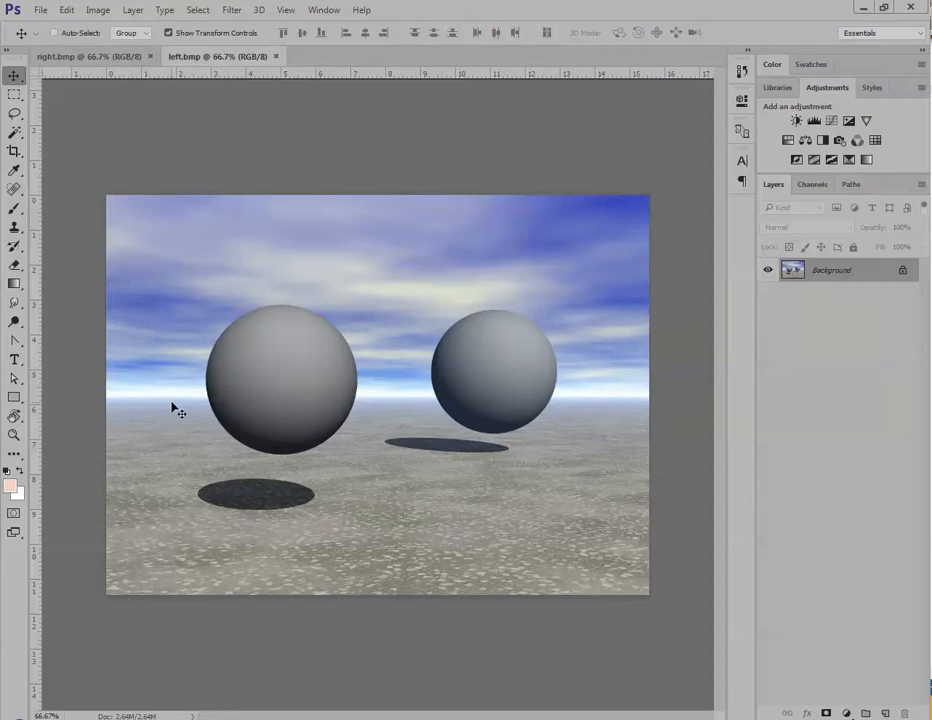
click(97, 56)
click(203, 57)
Step: Float left.bmp in its own window, copy its Background layer into right.bmp, and dock it back before returning to right.bmp
drag(232, 60, 171, 110)
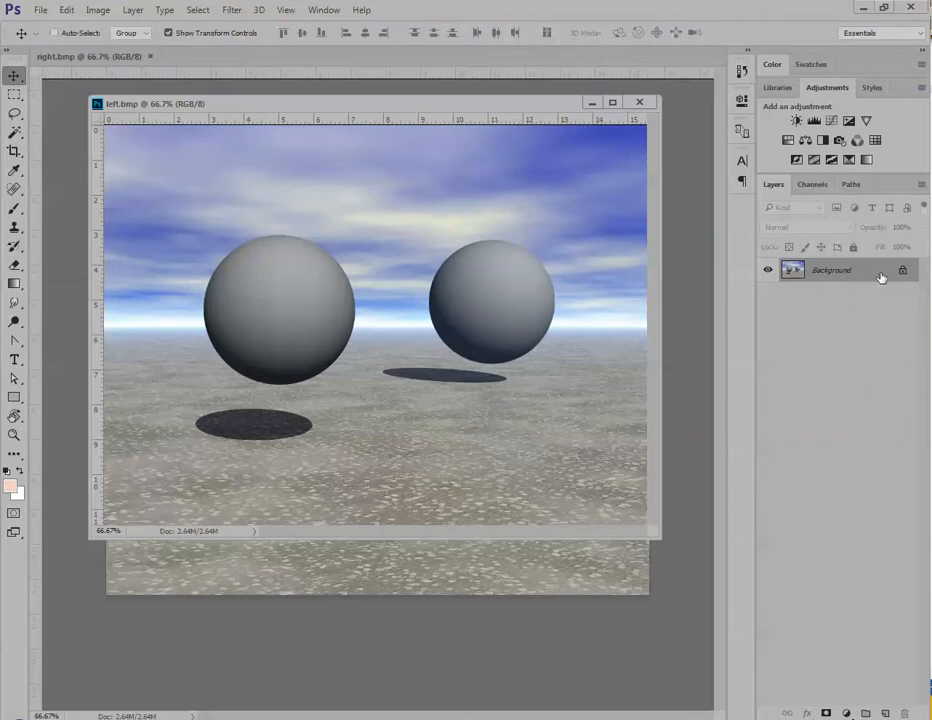
drag(871, 273, 576, 588)
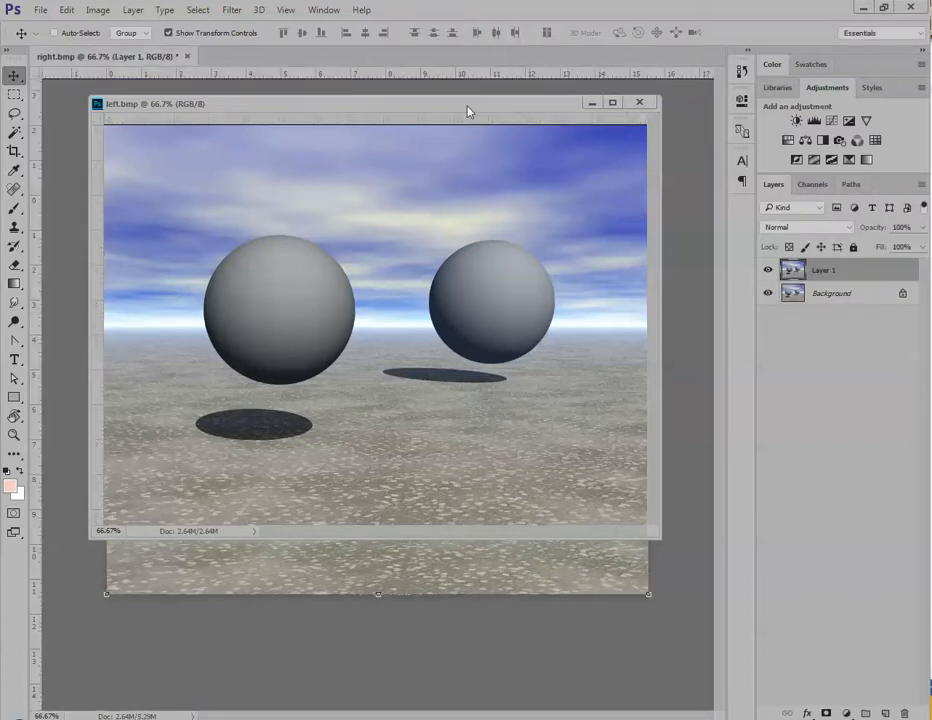
drag(319, 113, 345, 60)
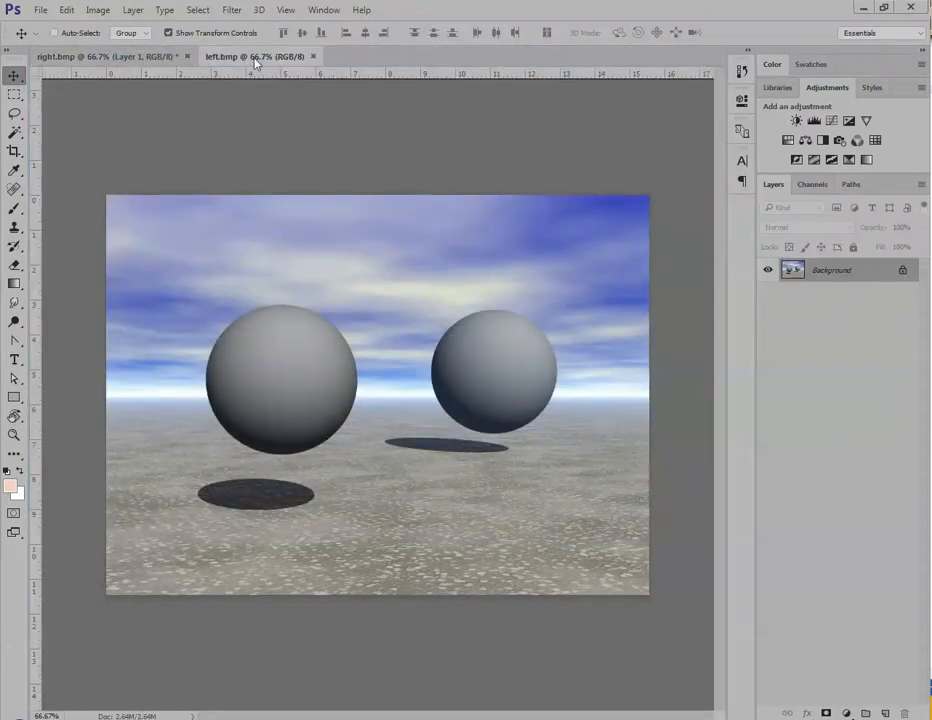
click(152, 59)
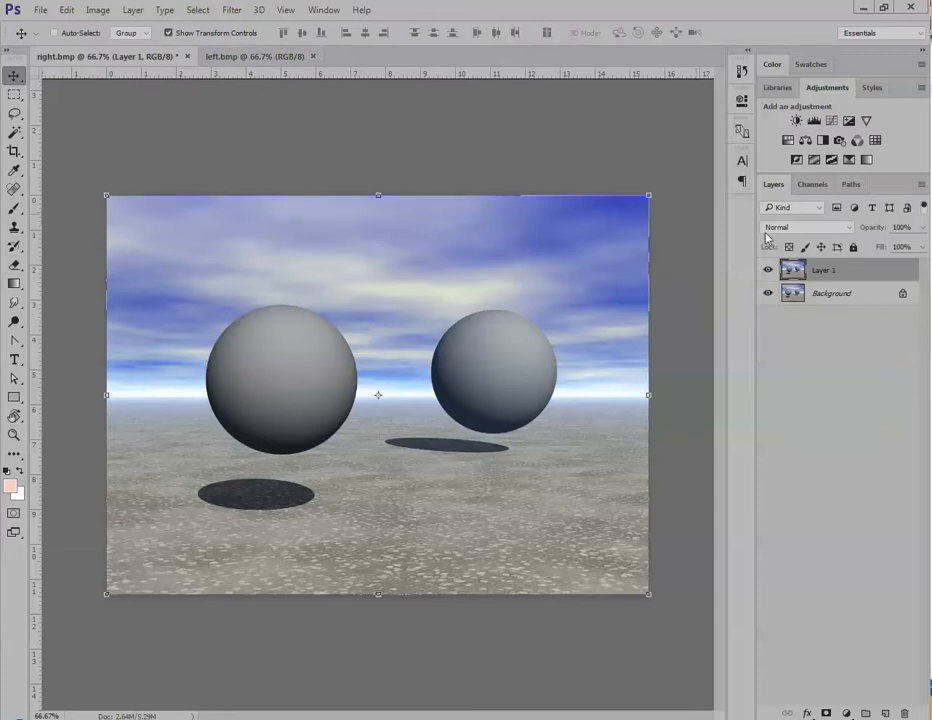
Step: Toggle the visibility of Layer 1 repeatedly to compare the left view with the right view beneath it
click(768, 271)
click(768, 271)
click(768, 271)
click(769, 272)
click(769, 272)
click(769, 272)
click(769, 272)
click(769, 272)
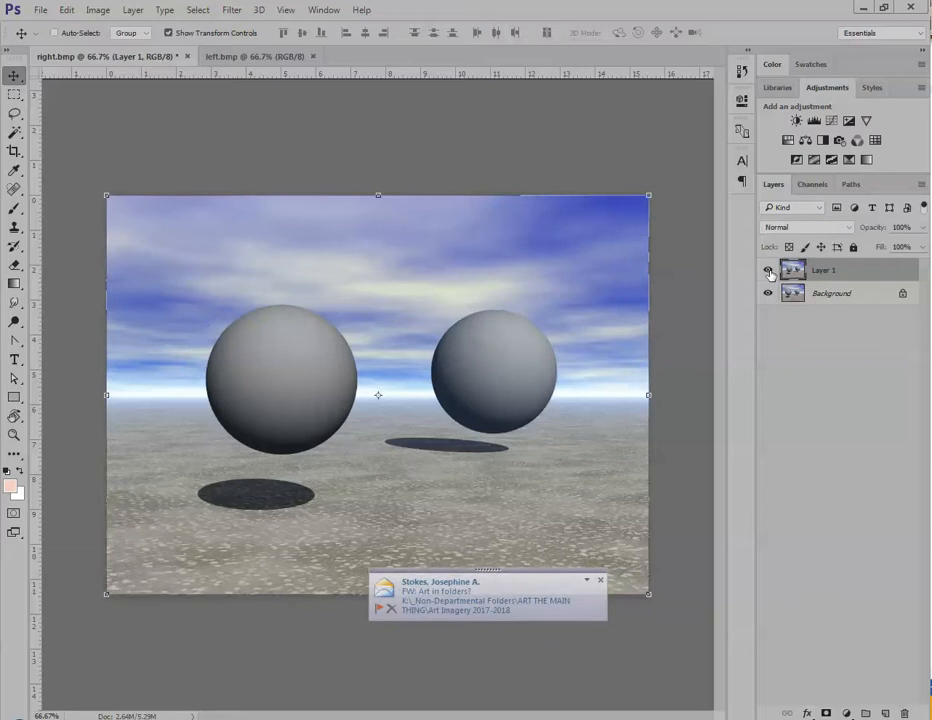
click(769, 272)
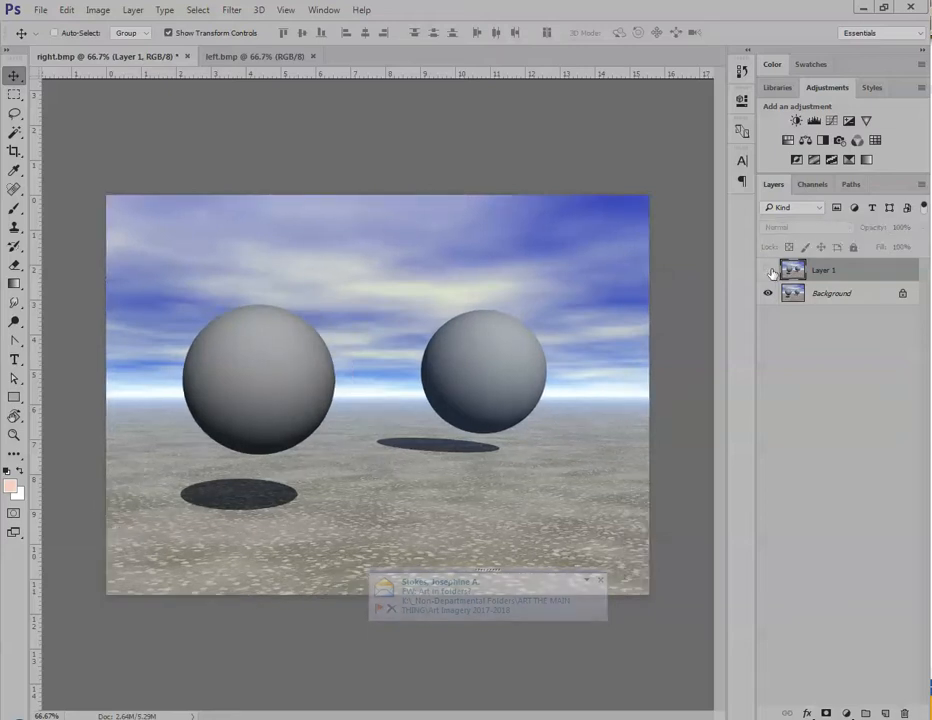
Step: Rename Layer 1 to left and convert the Background into a regular layer named right
double_click(811, 271)
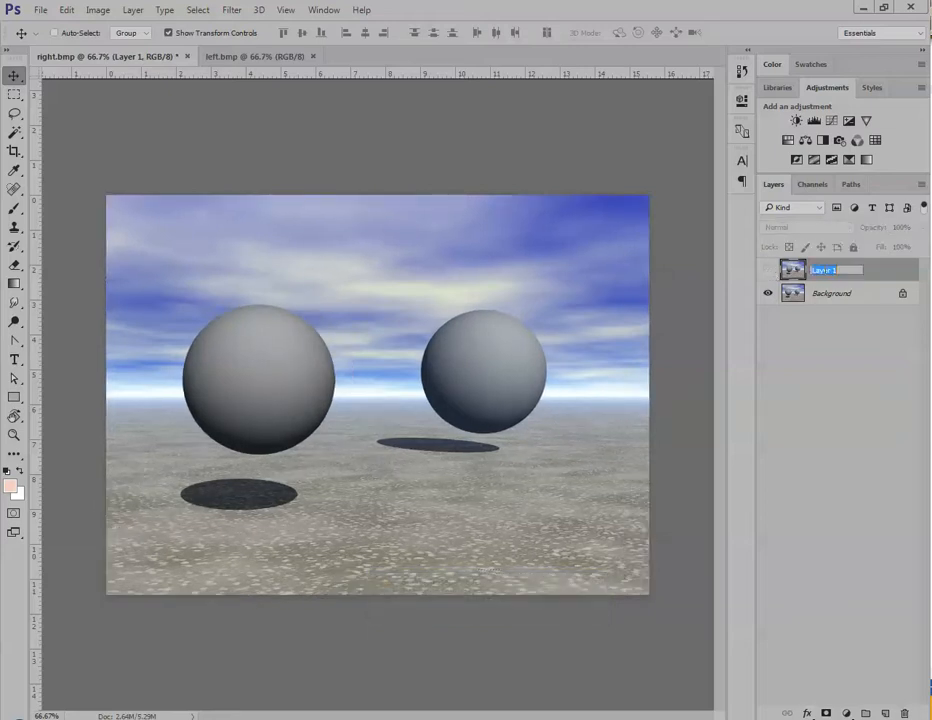
double_click(824, 292)
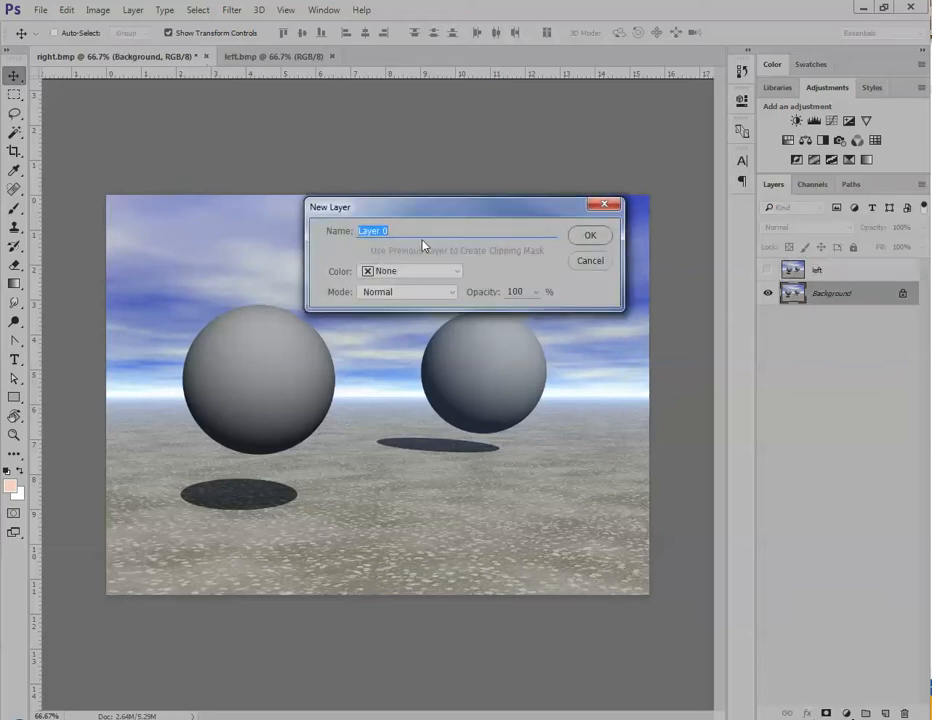
key(Return)
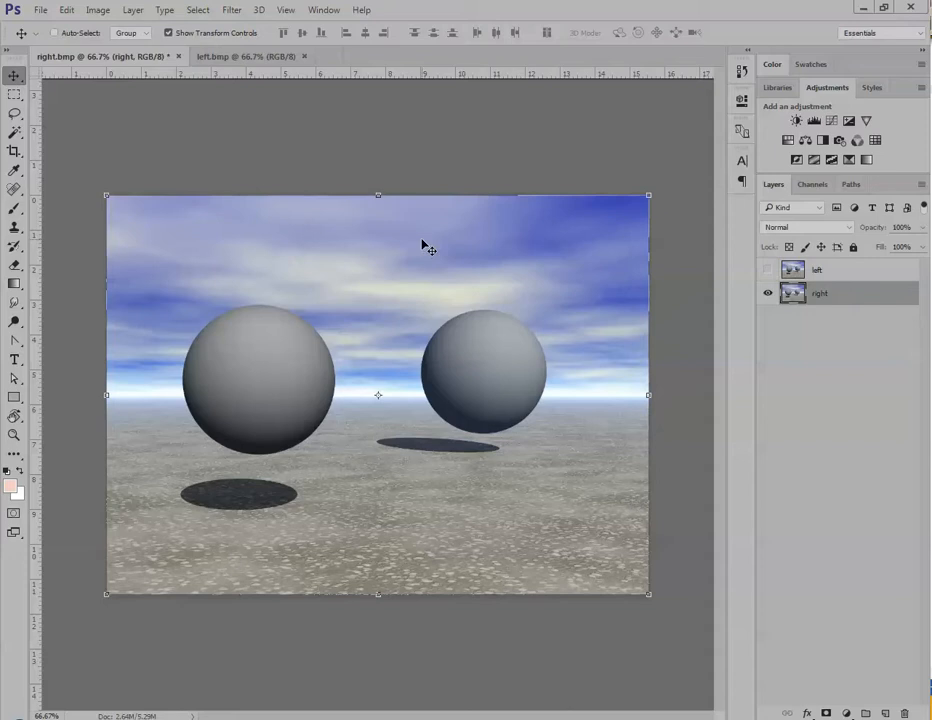
Step: Toggle the left layer's visibility repeatedly to compare it with the right layer, leaving it shown
click(768, 270)
click(768, 270)
click(768, 270)
click(768, 270)
click(768, 270)
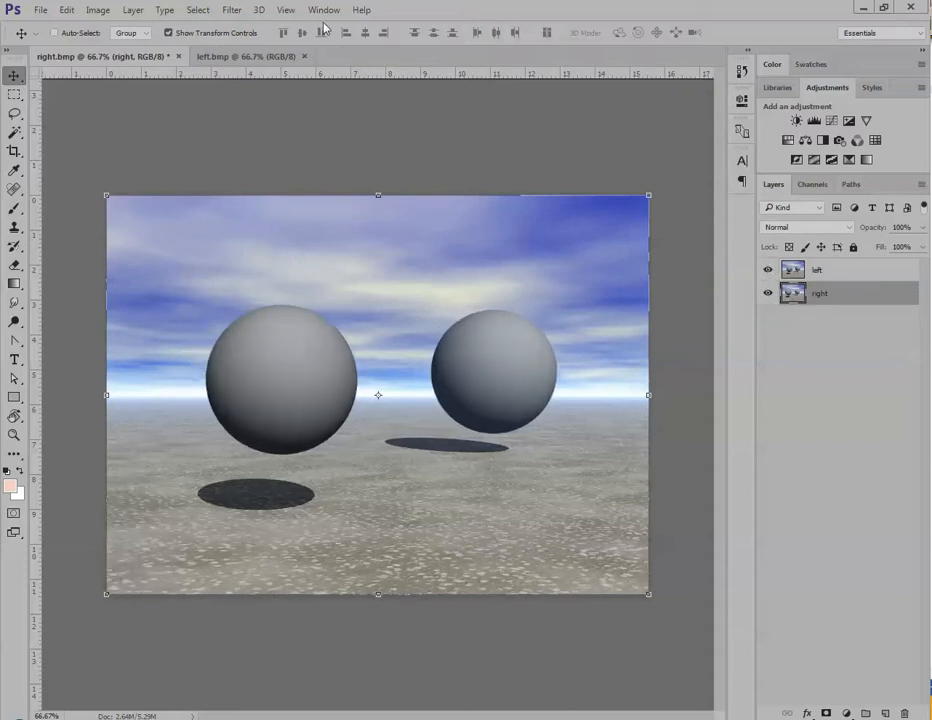
Step: Save the document to the Desktop in Photoshop PSD format, named with the author's name followed by "3d anaglpy warmup", with Maximize Compatibility on
click(41, 10)
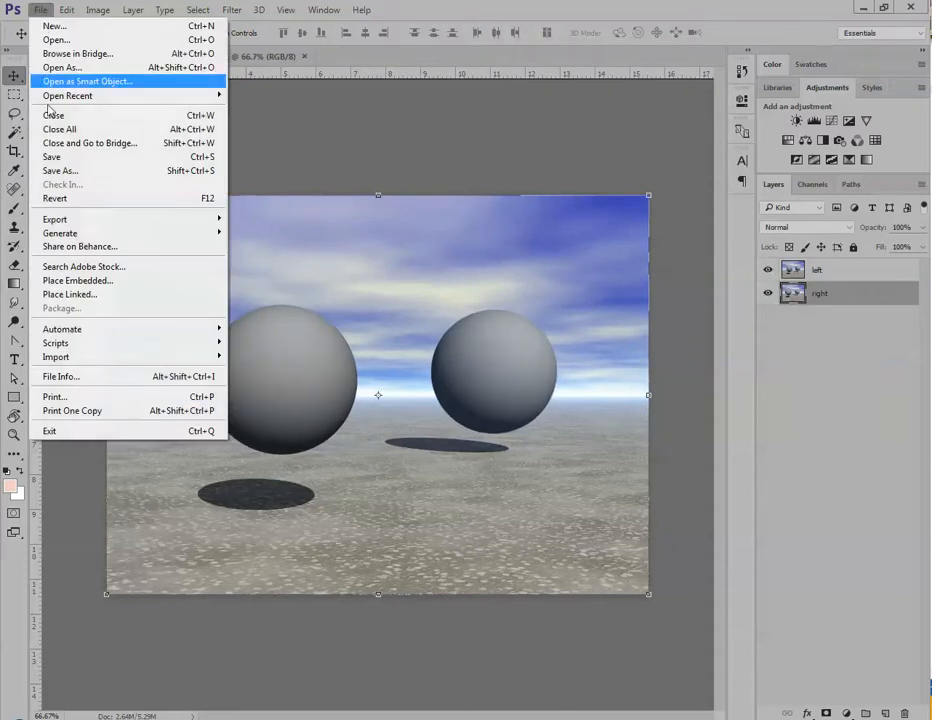
click(75, 171)
scroll(176, 318, up, 3)
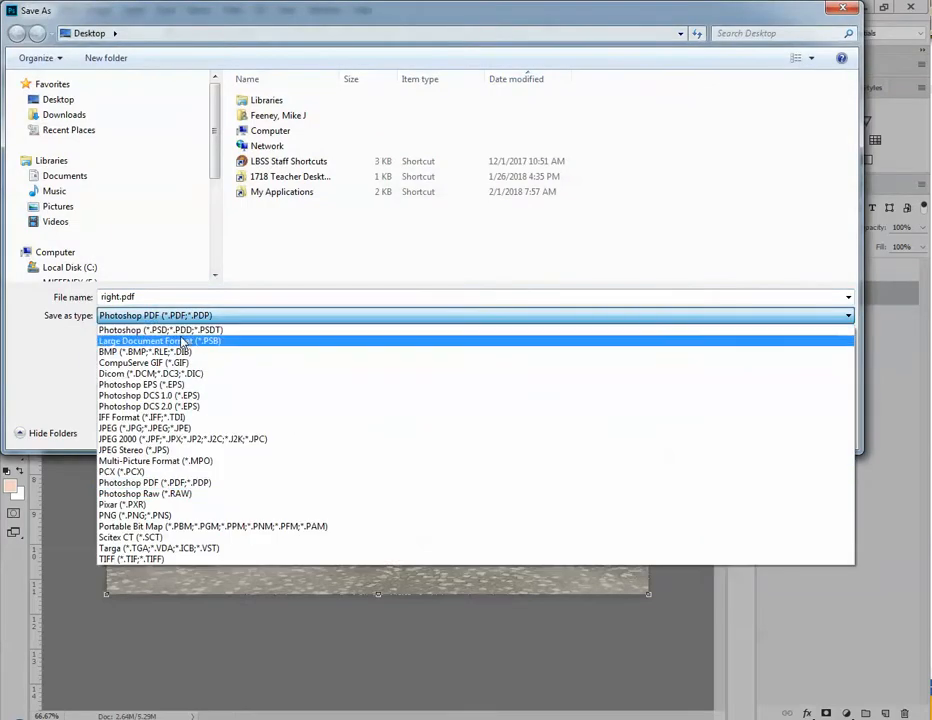
click(176, 322)
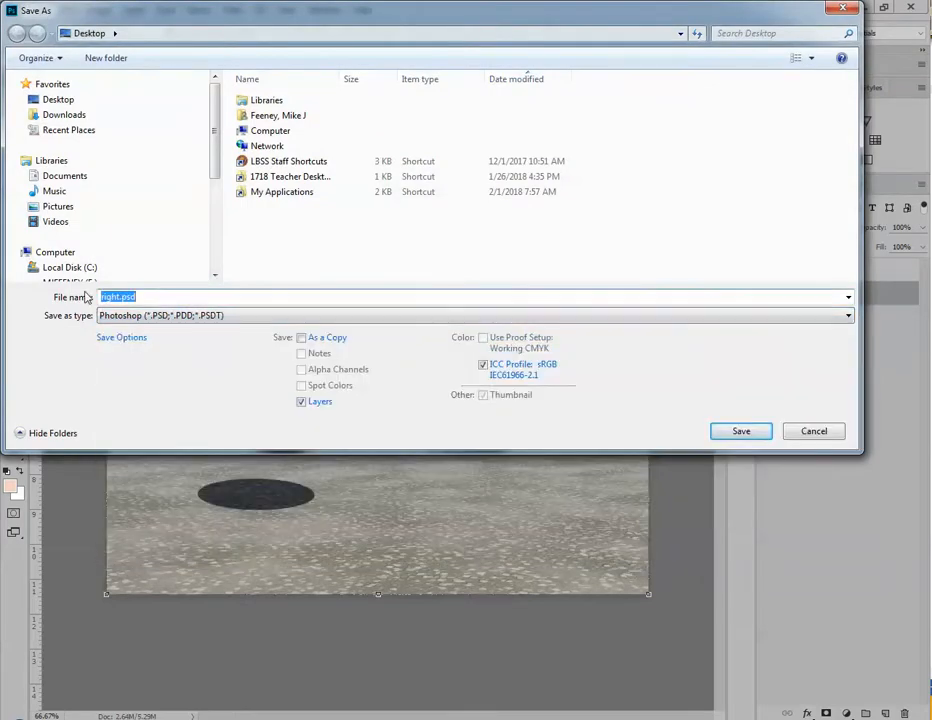
key(BackSpace)
text(fe)
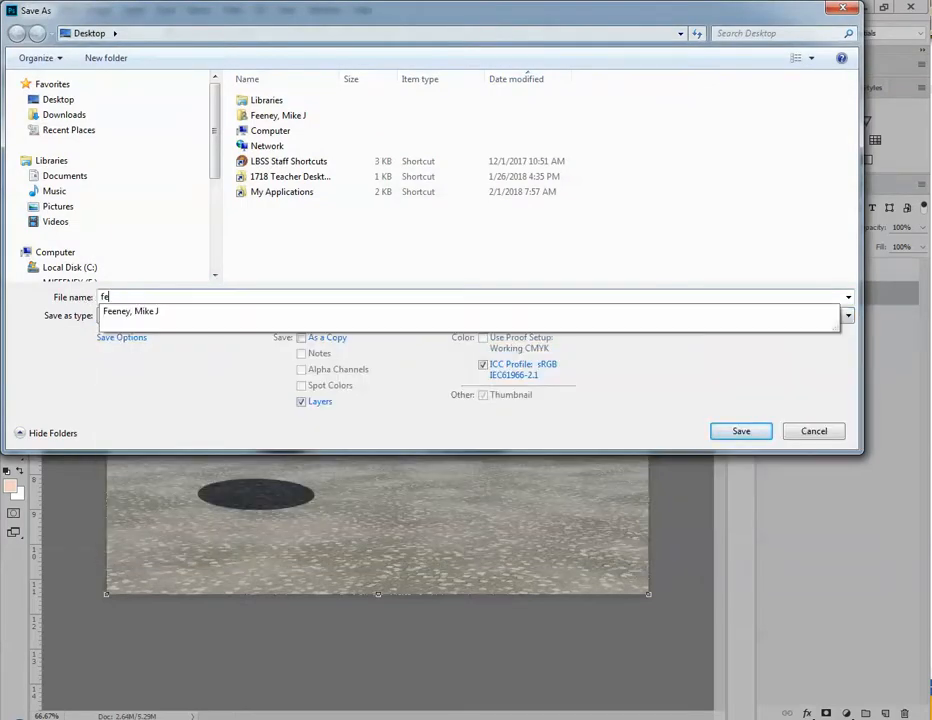
text(eney m 3d anaglpy )
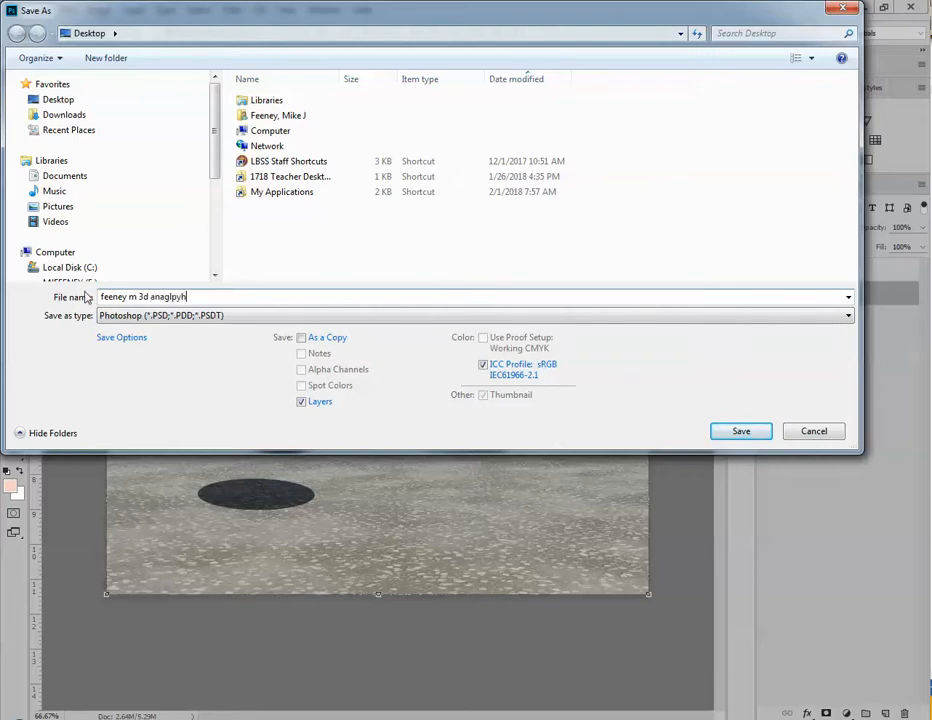
text(warmup)
click(744, 437)
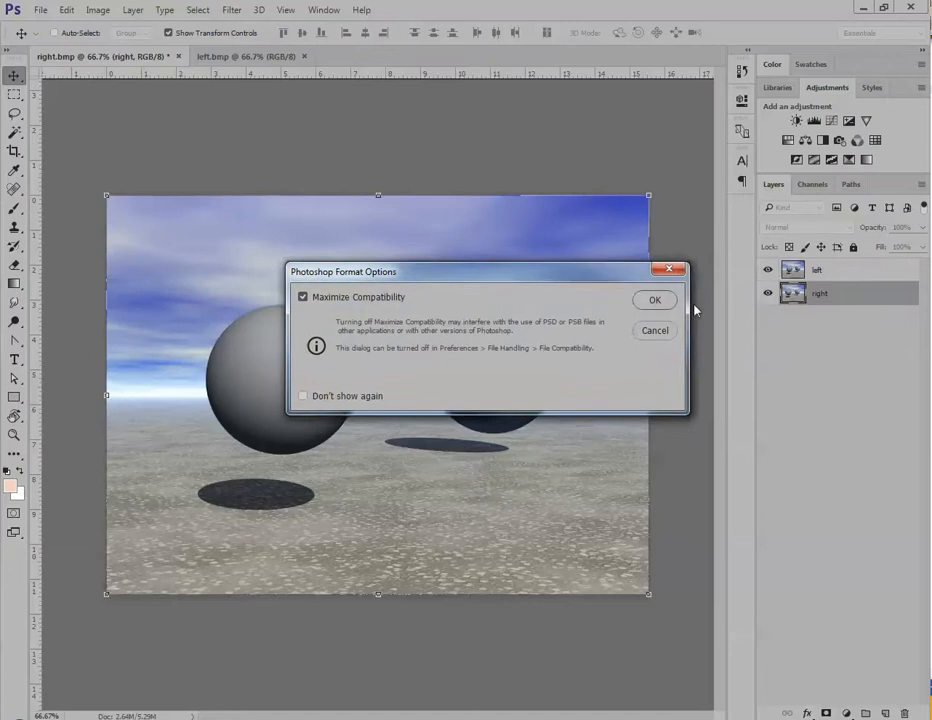
key(Return)
Step: Select the left layer and consult the Advanced Blending instructions in the Word anaglyph handout before returning to Photoshop
click(858, 270)
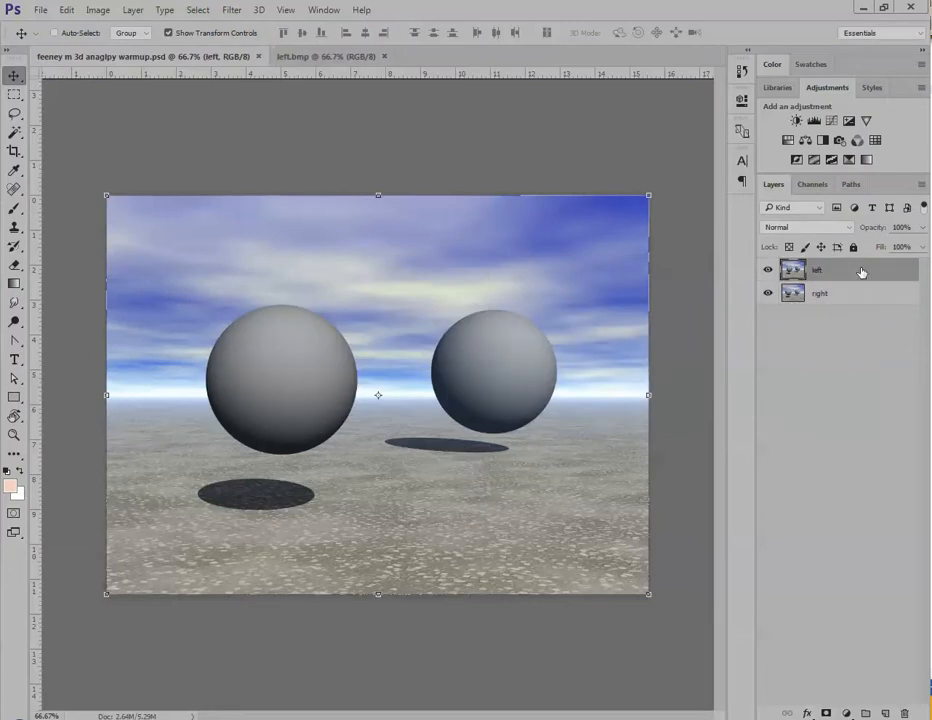
key(alt+Tab)
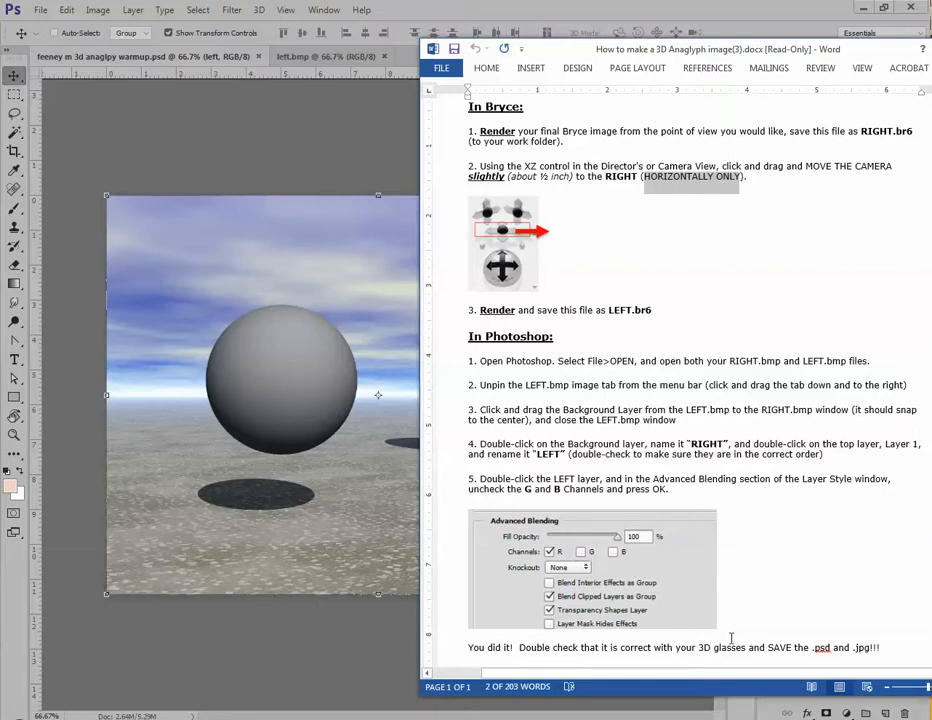
click(605, 12)
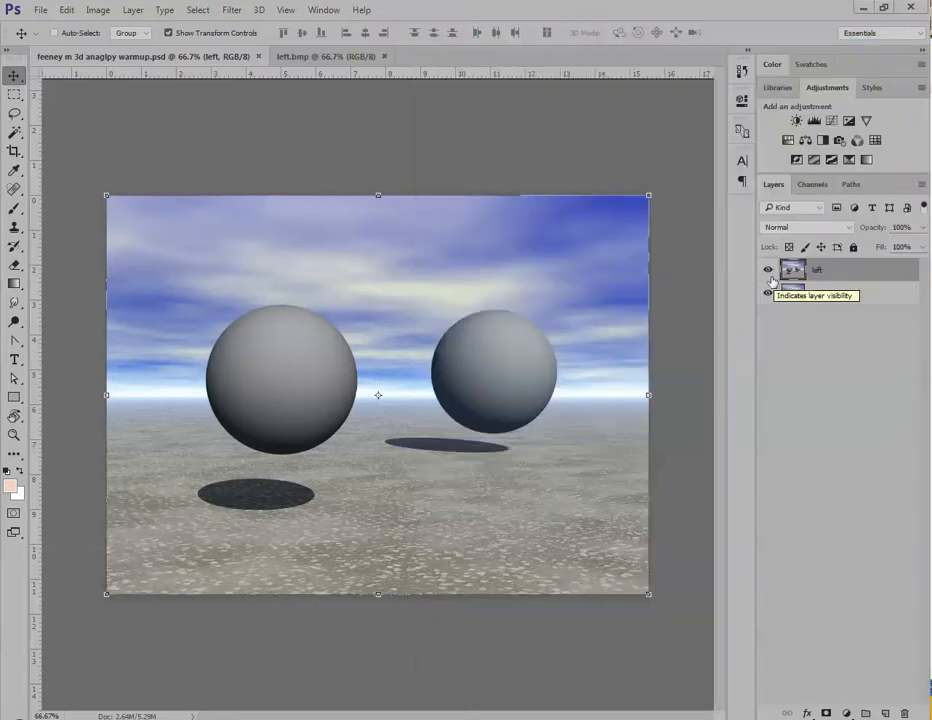
Step: Turn off the G and B channels in the left layer's Advanced Blending options, keeping only R
key(h)
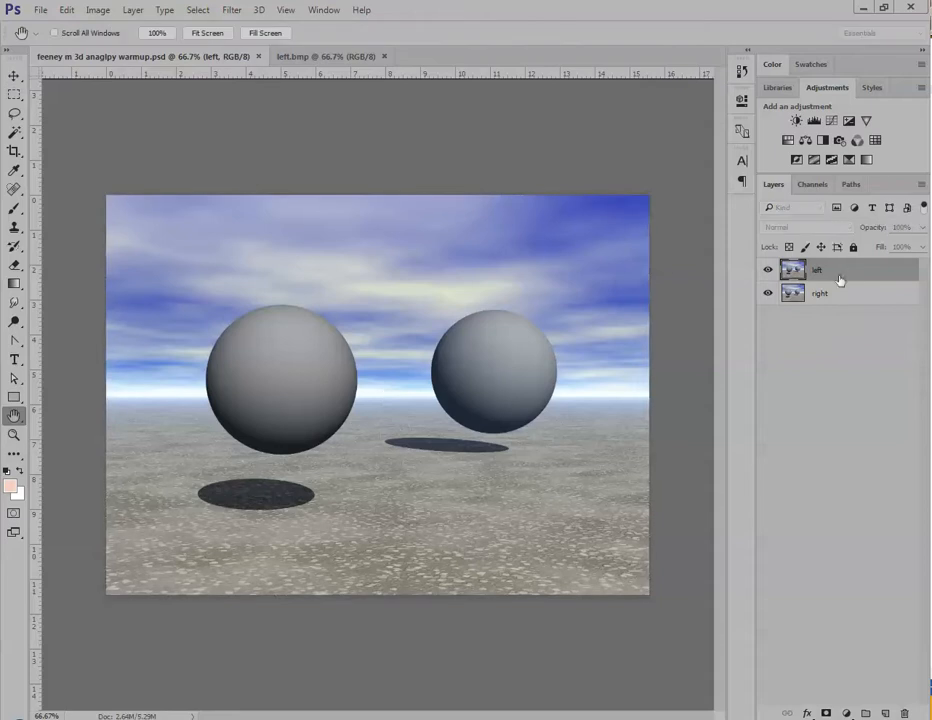
double_click(850, 273)
drag(925, 134, 276, 55)
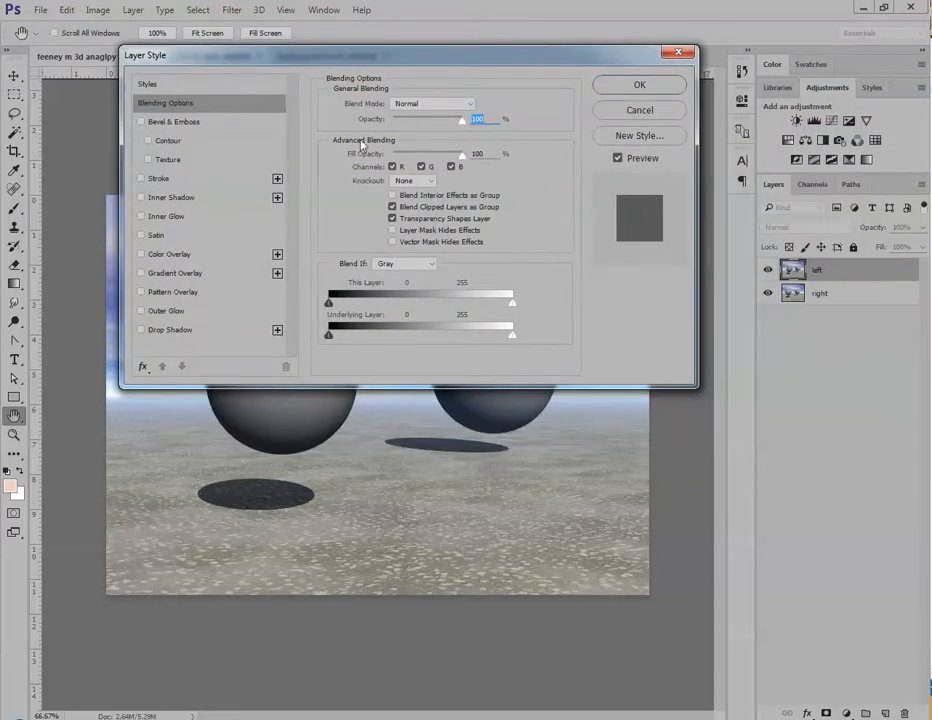
click(421, 166)
click(452, 167)
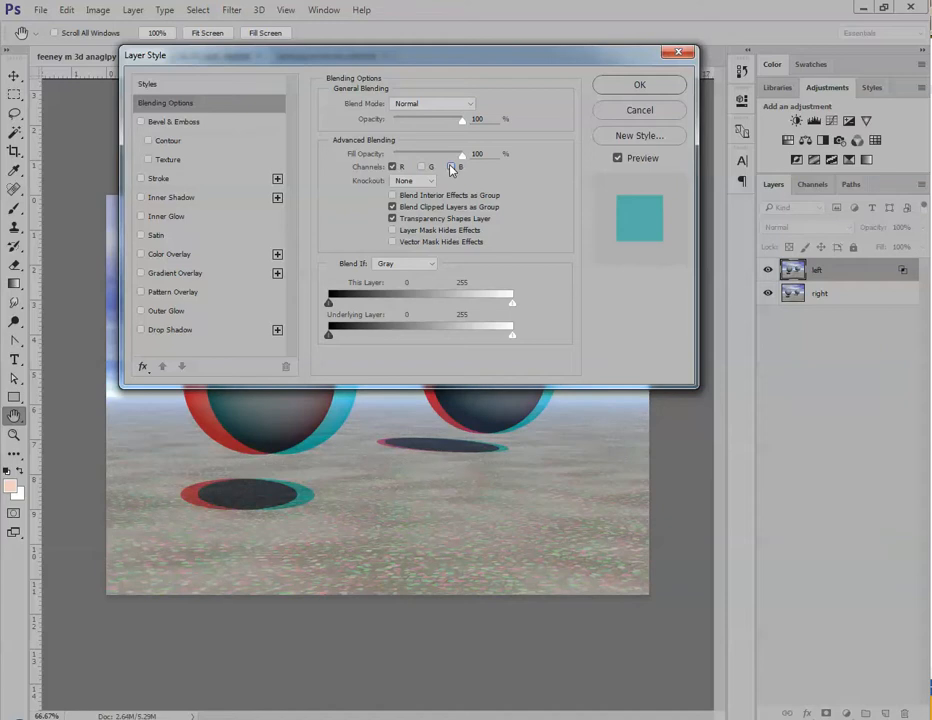
click(636, 86)
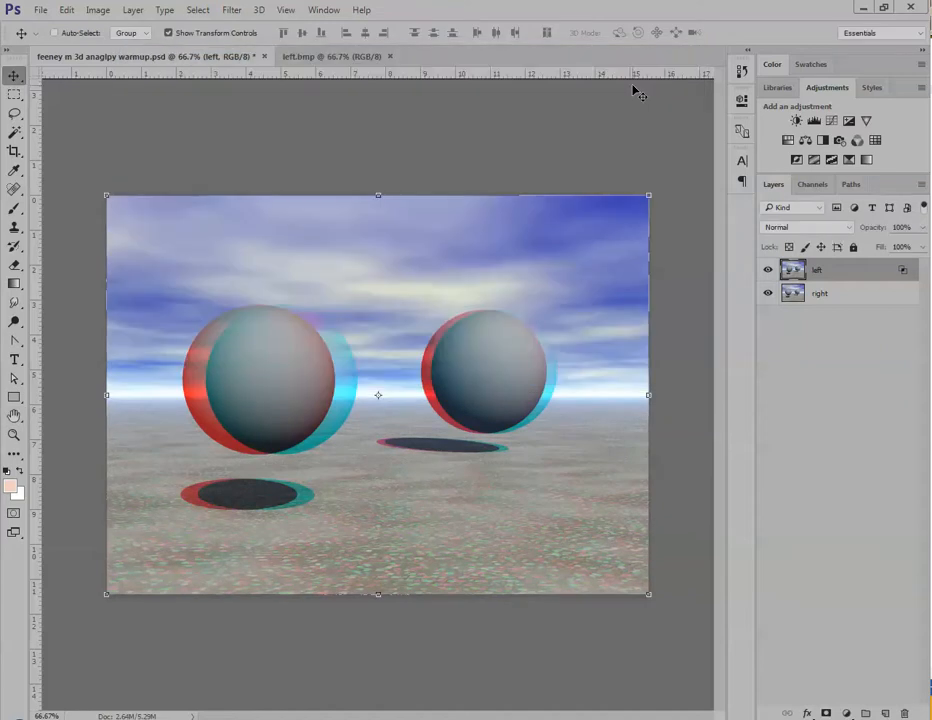